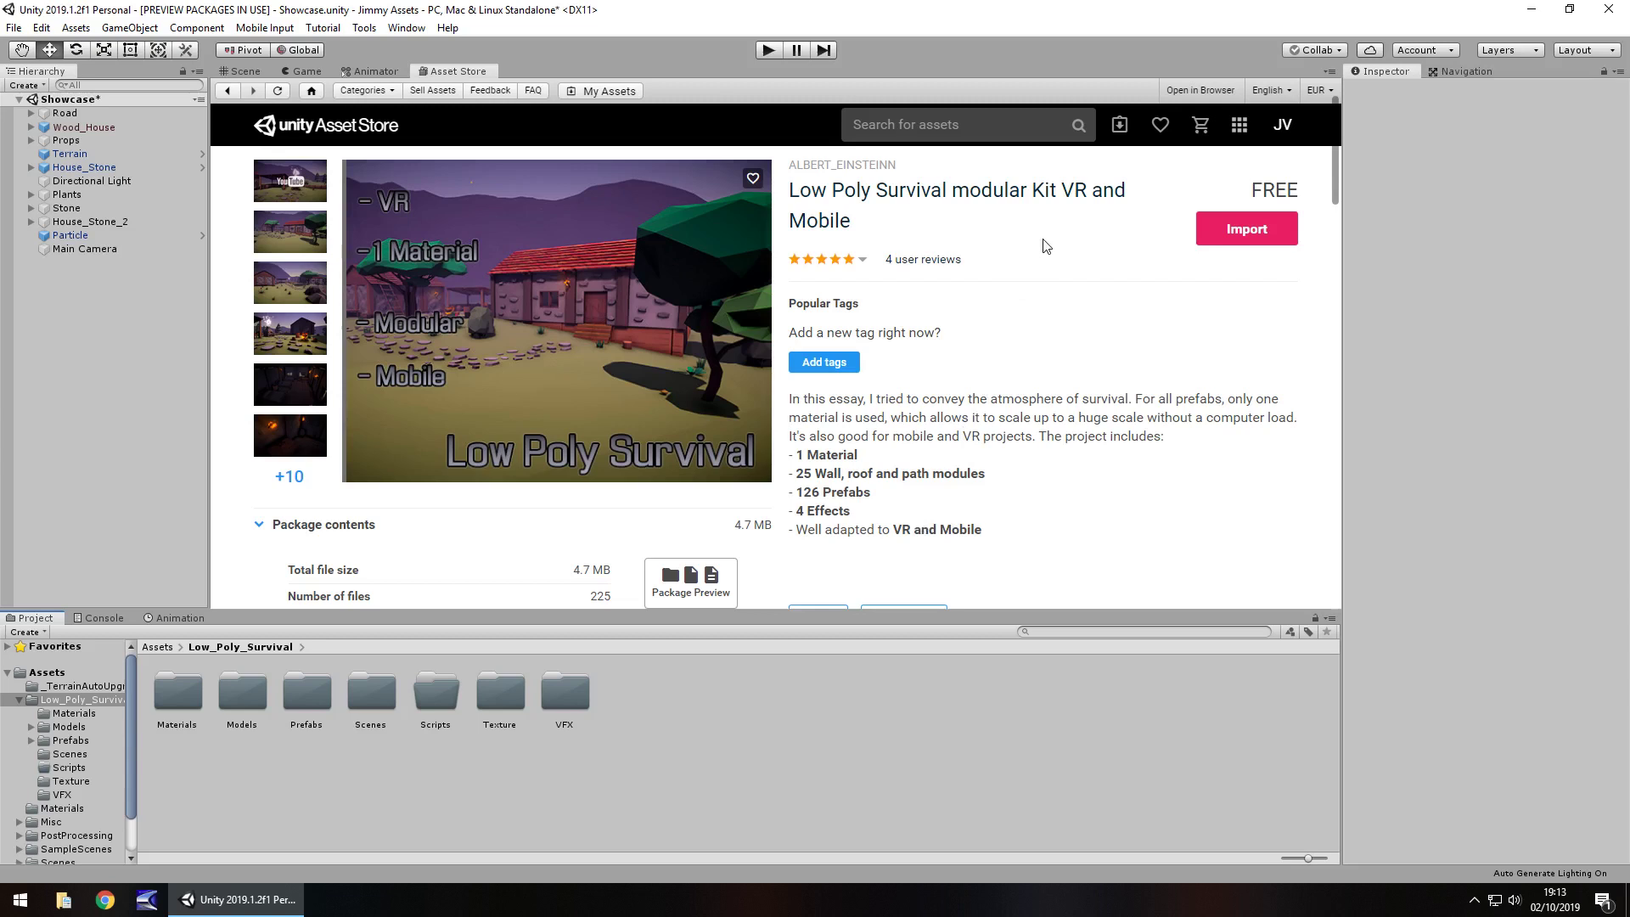
In the Scene view, fly past the village houses to the red wooden house, then select Main Camera
{"action": "left_click", "coordinate": [231, 69]}
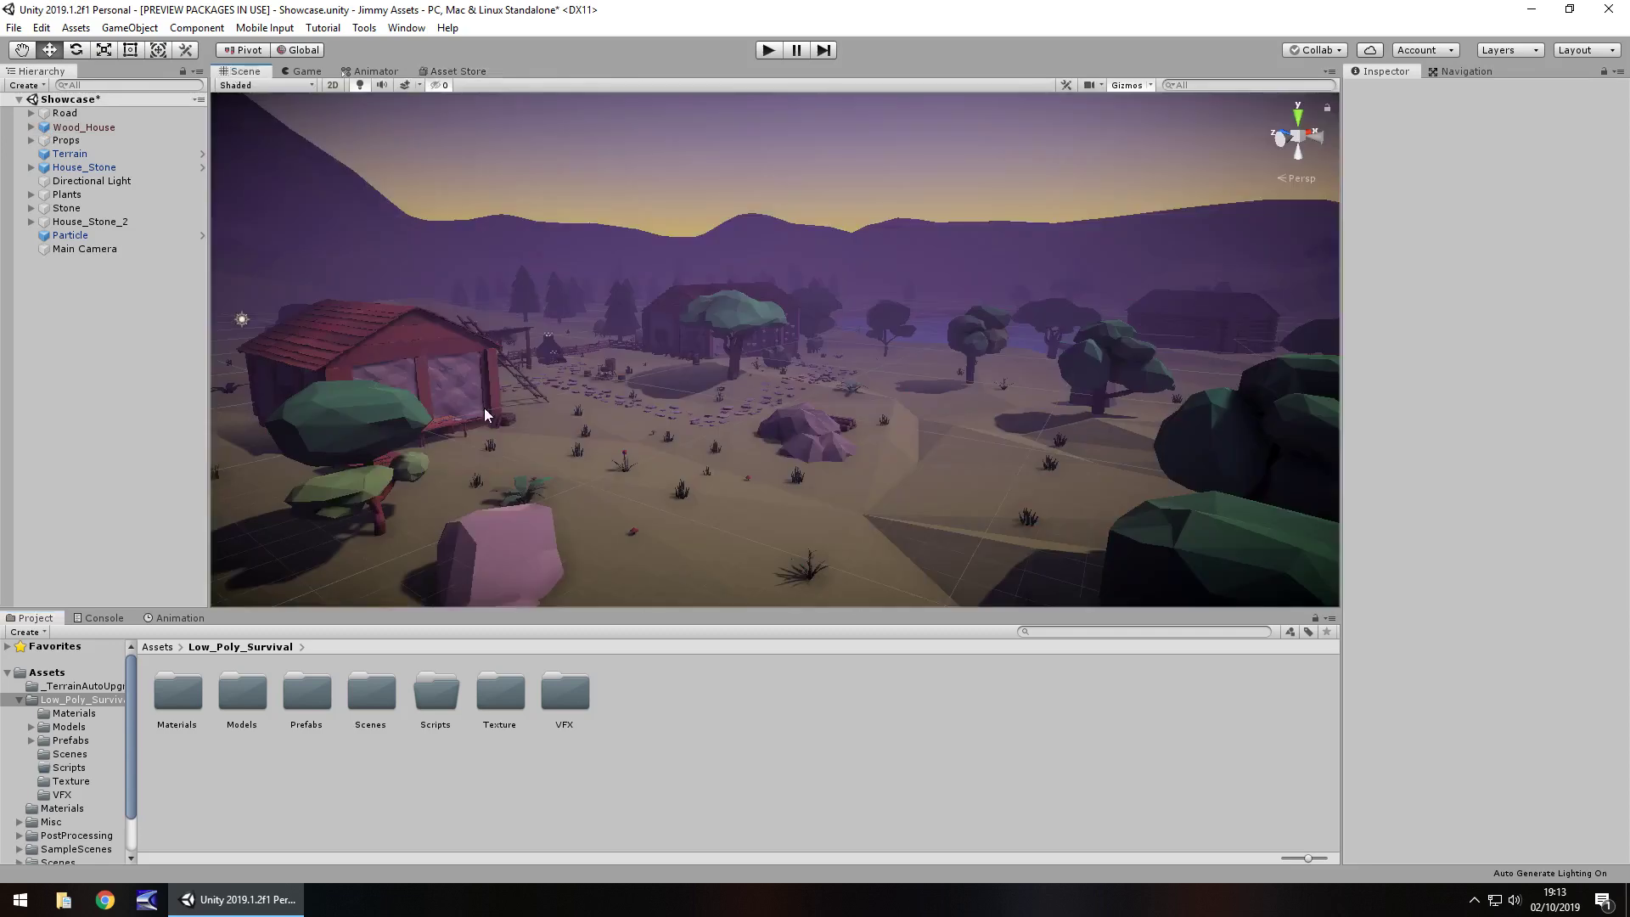
{"action": "right_click_drag", "start_coordinate": [740, 357], "coordinate": [701, 404]}
{"action": "scroll", "coordinate": [796, 333], "scroll_direction": "up", "scroll_amount": 5}
{"action": "key", "text": "w"}
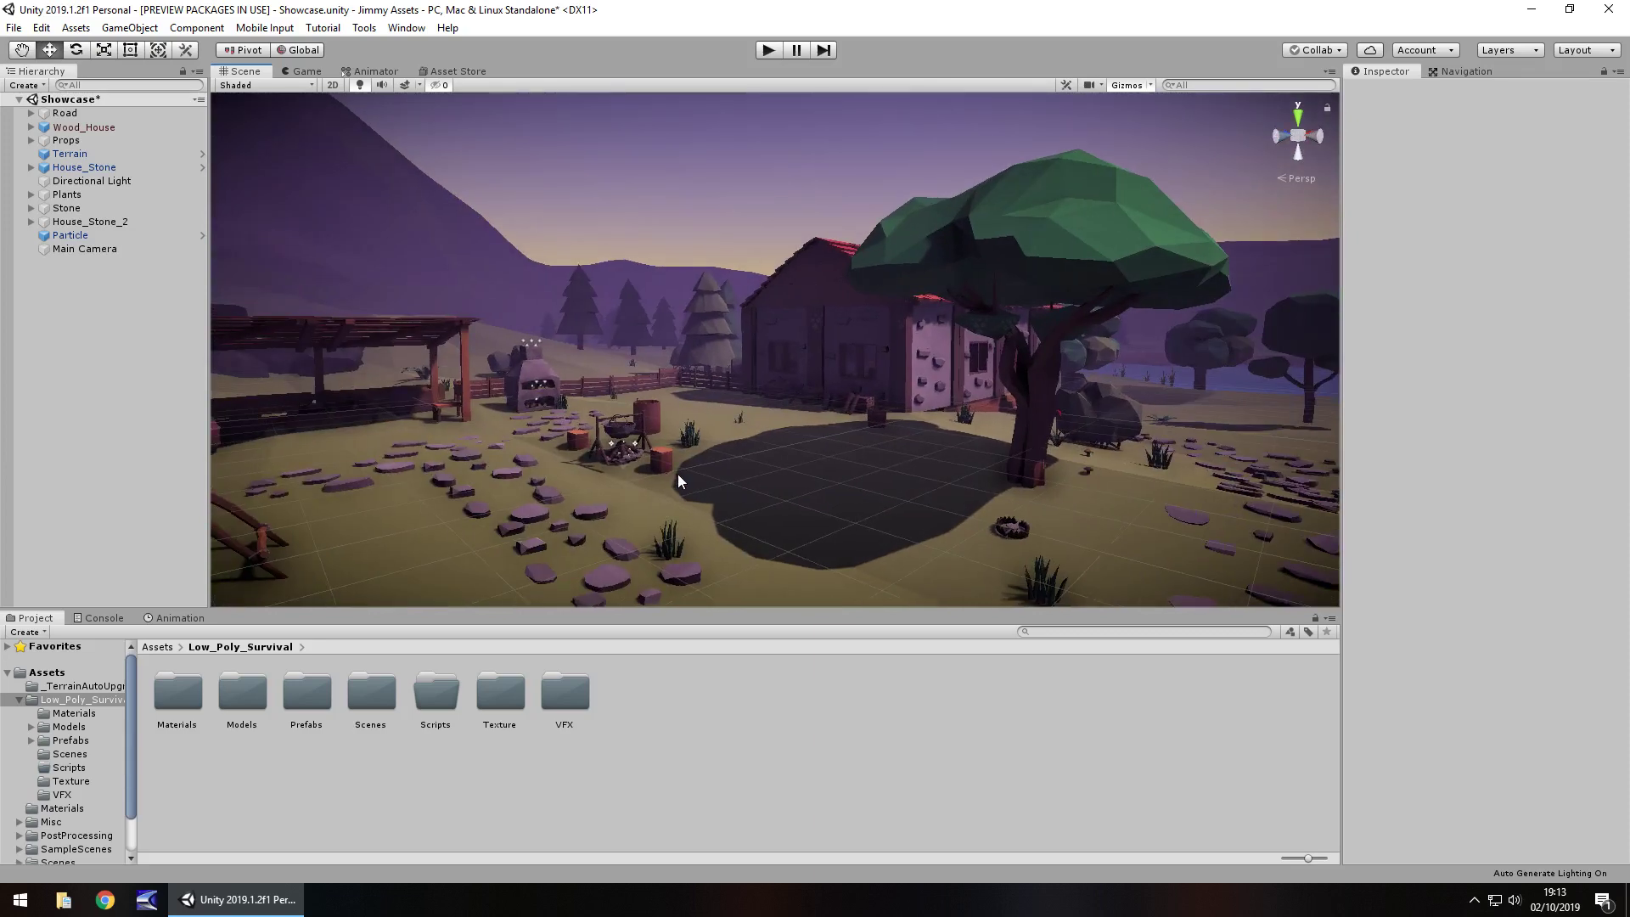
{"action": "right_click_drag", "start_coordinate": [858, 388], "coordinate": [720, 357]}
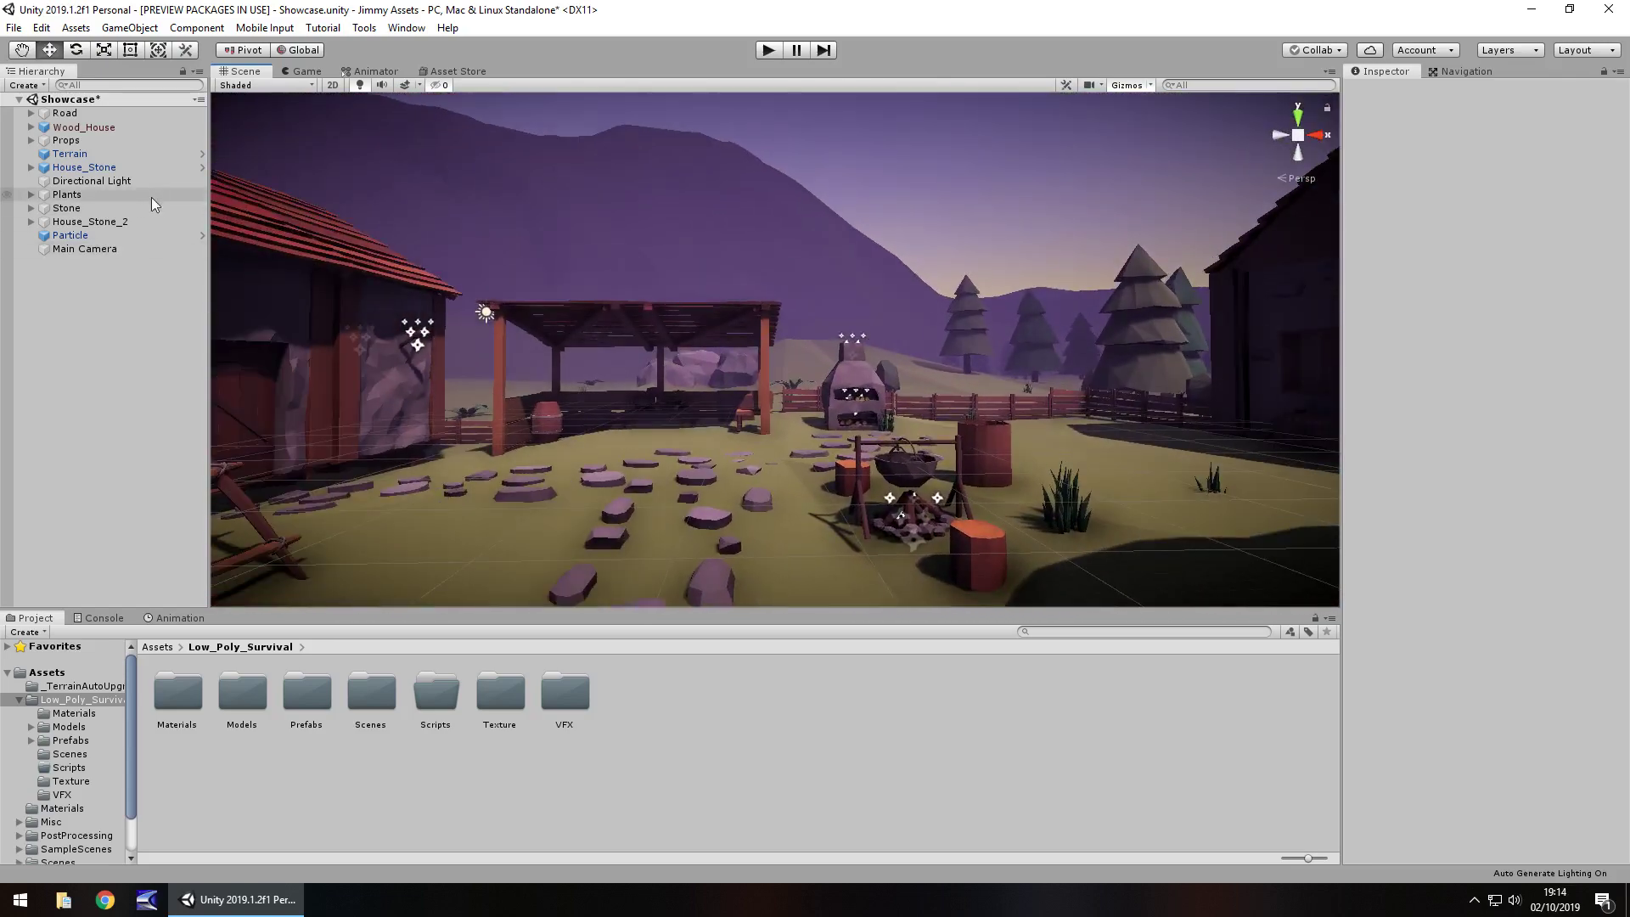
{"action": "left_click", "coordinate": [95, 250]}
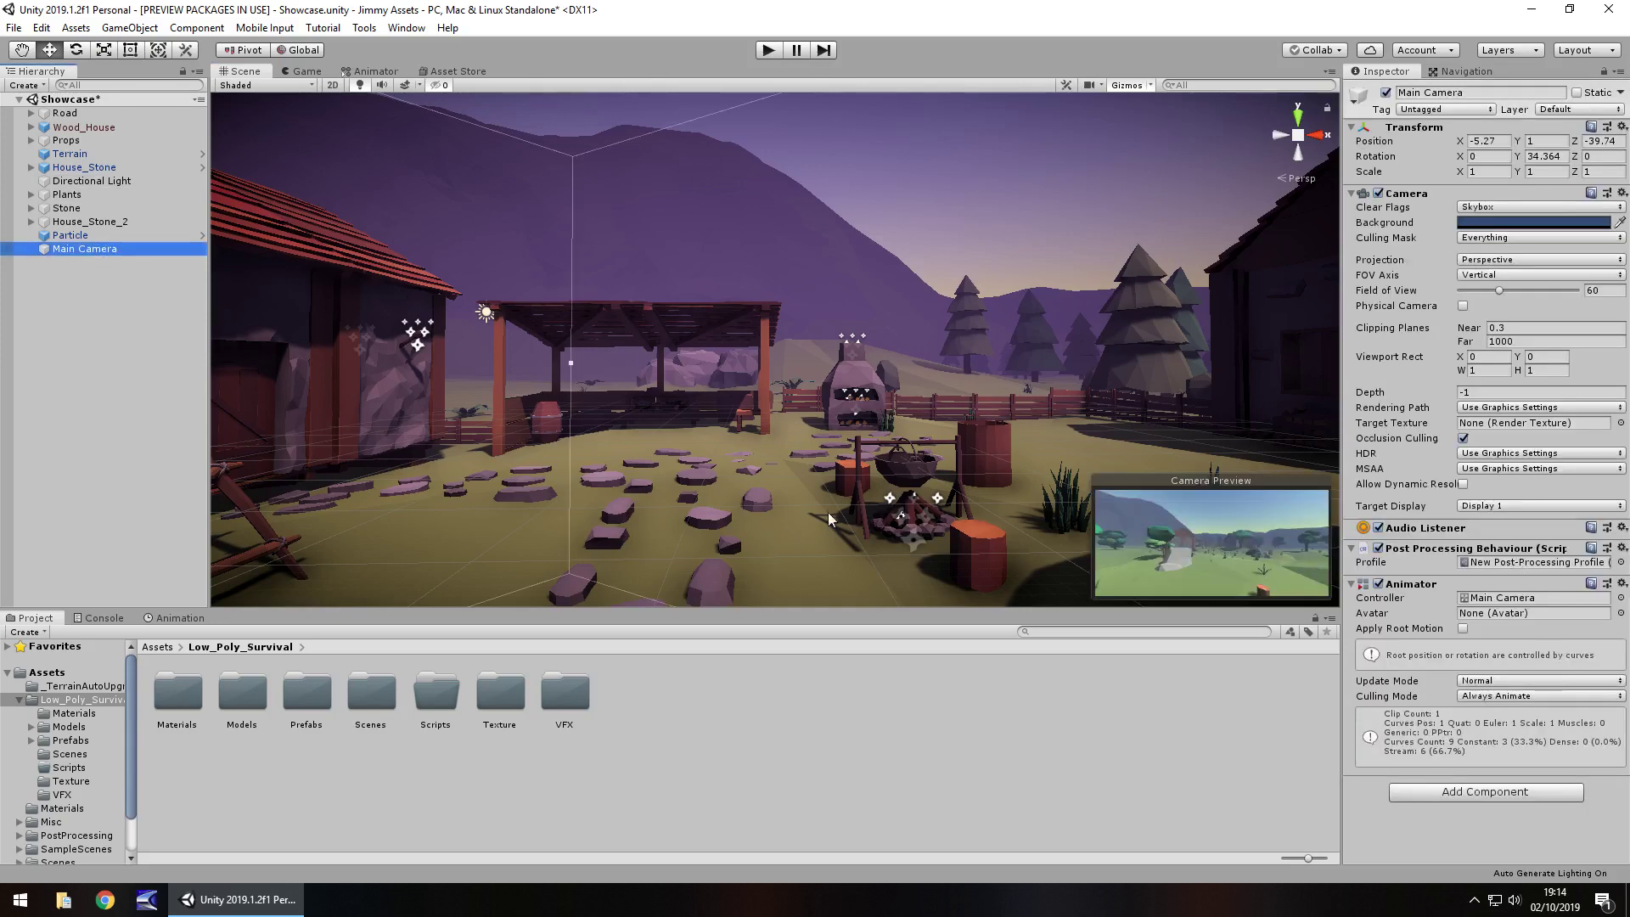
Play the Showcase demo for about a minute, stop it, and return to the Scene view
{"action": "left_click", "coordinate": [769, 51]}
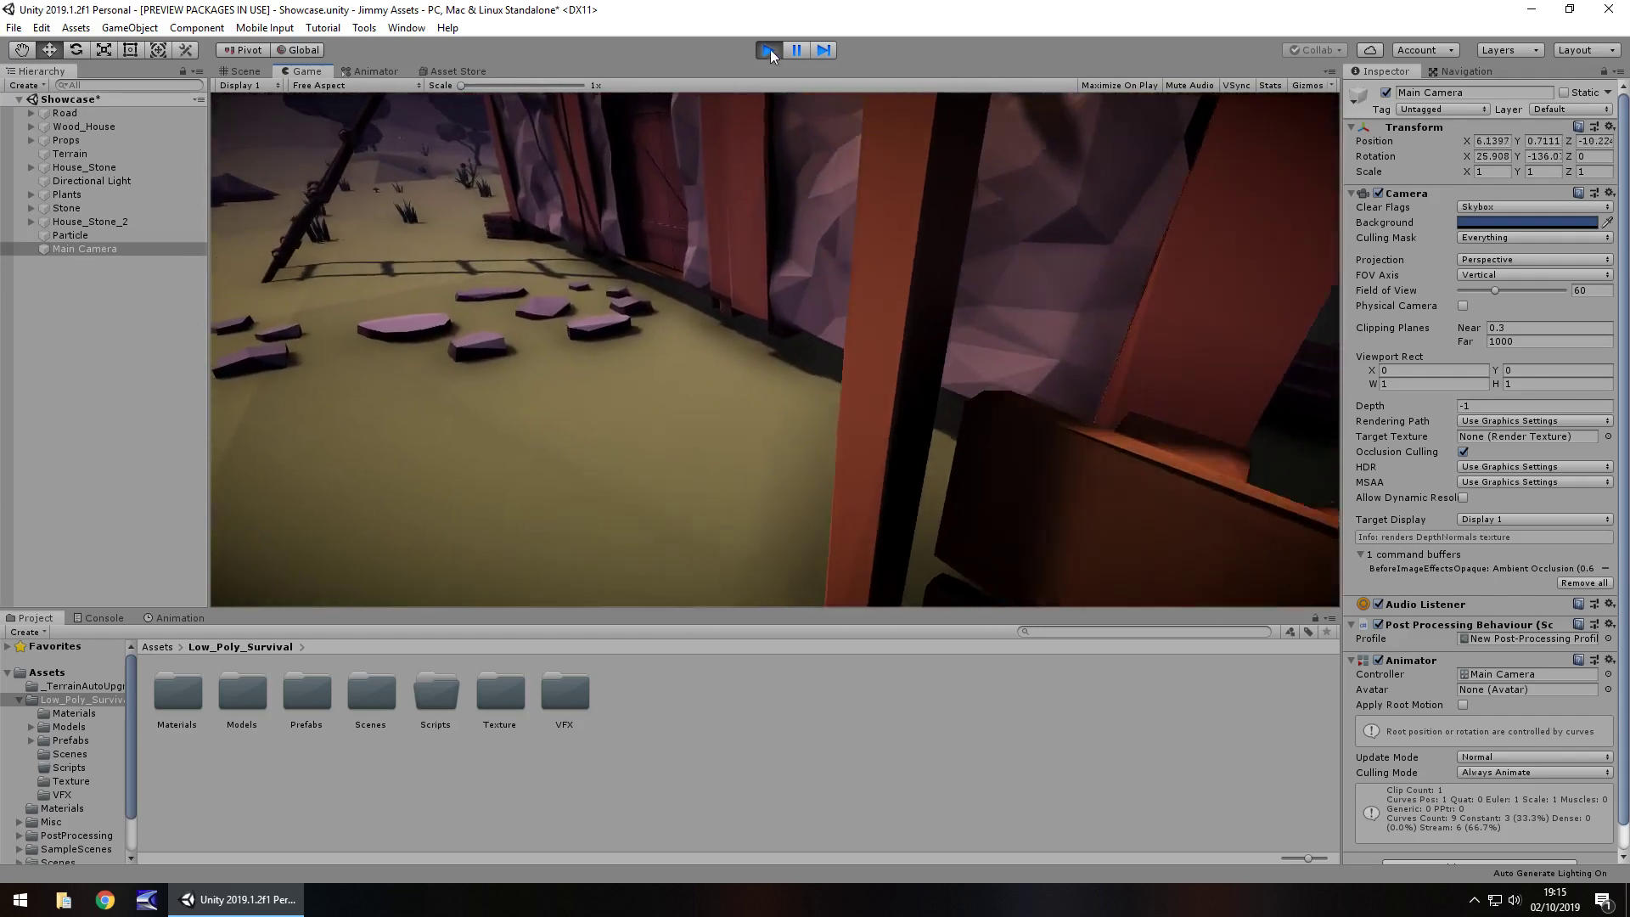
{"action": "left_click", "coordinate": [767, 49]}
{"action": "left_click", "coordinate": [246, 71]}
Turn the camera's Post Processing Behaviour off and back on to compare the village's look
{"action": "right_click_drag", "start_coordinate": [507, 265], "coordinate": [1026, 397]}
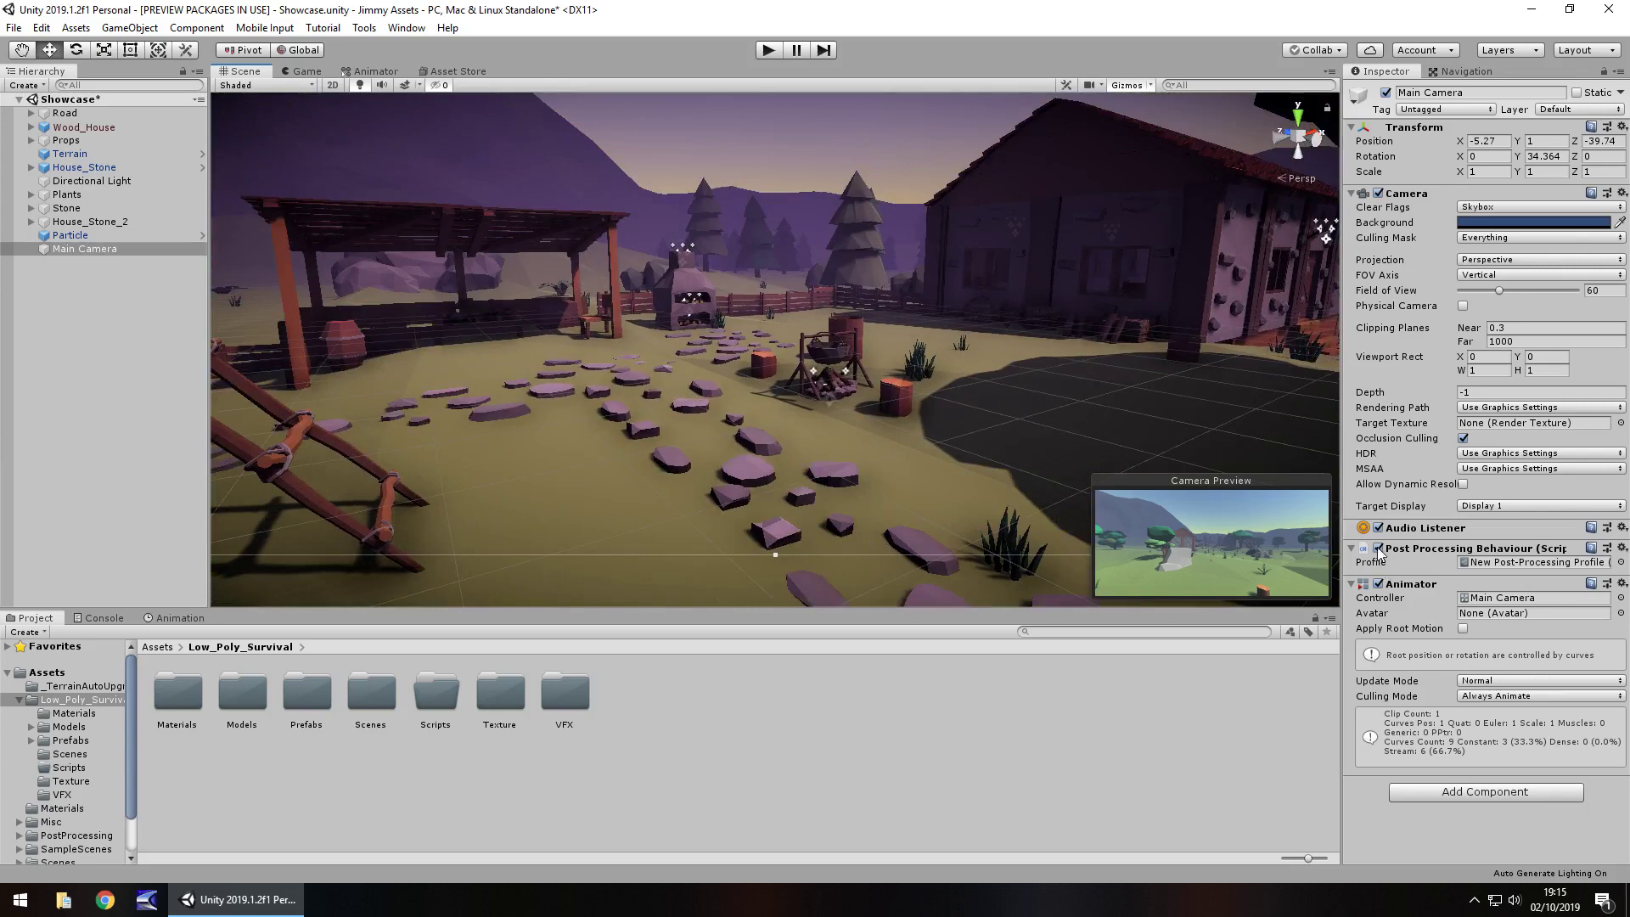
{"action": "left_click", "coordinate": [1379, 548]}
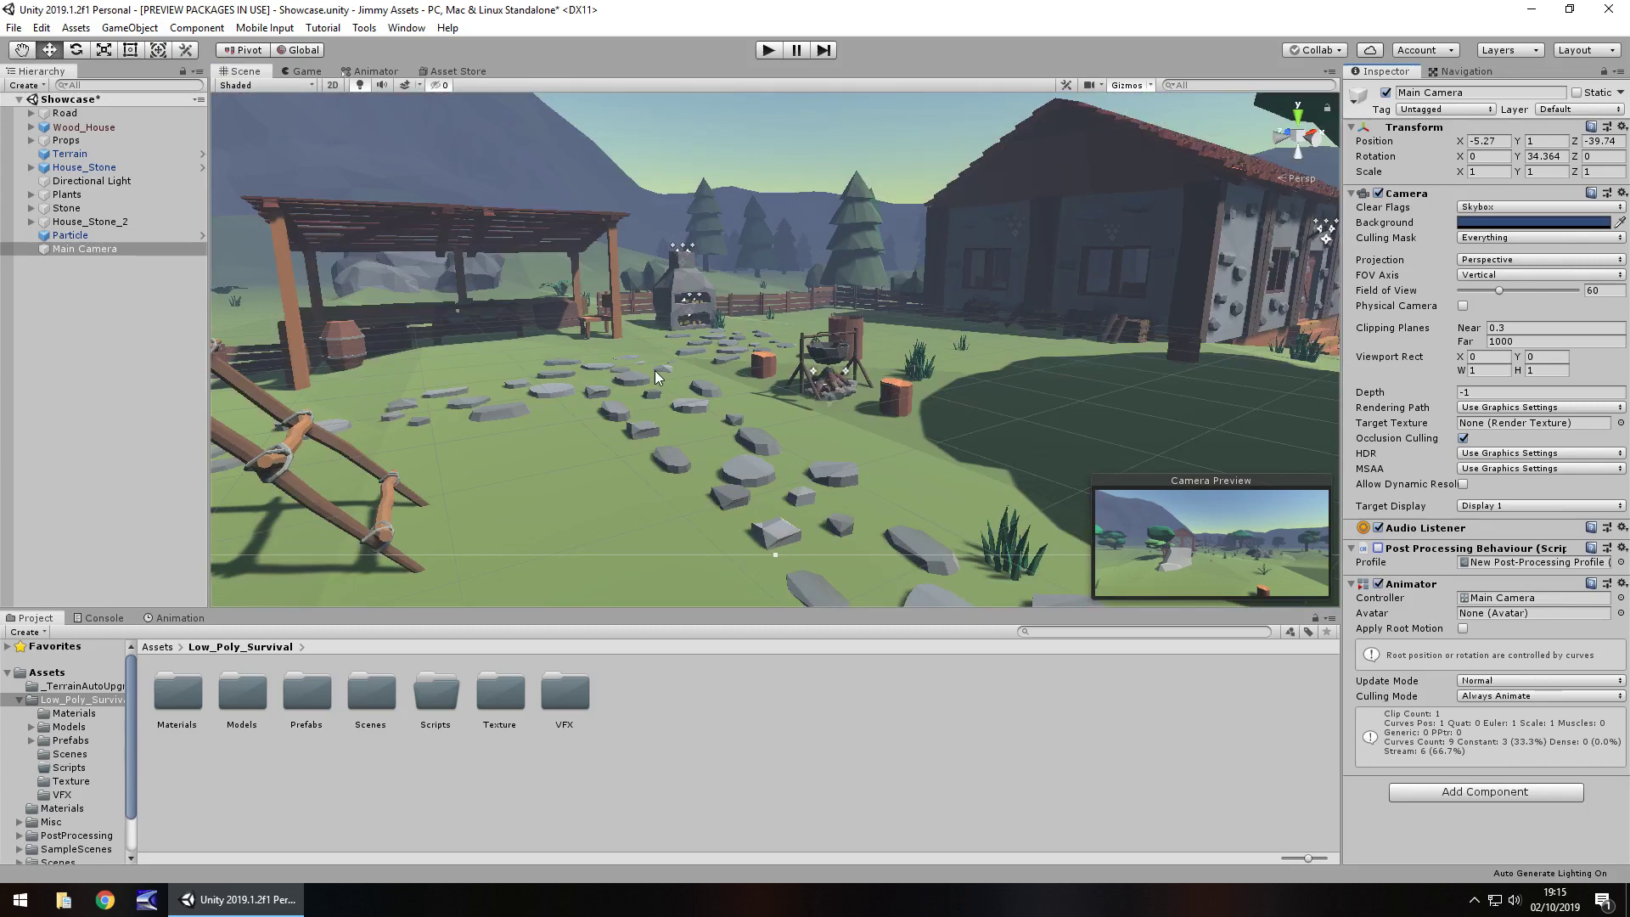
{"action": "left_click_drag", "start_coordinate": [652, 350], "coordinate": [735, 400], "text": "alt"}
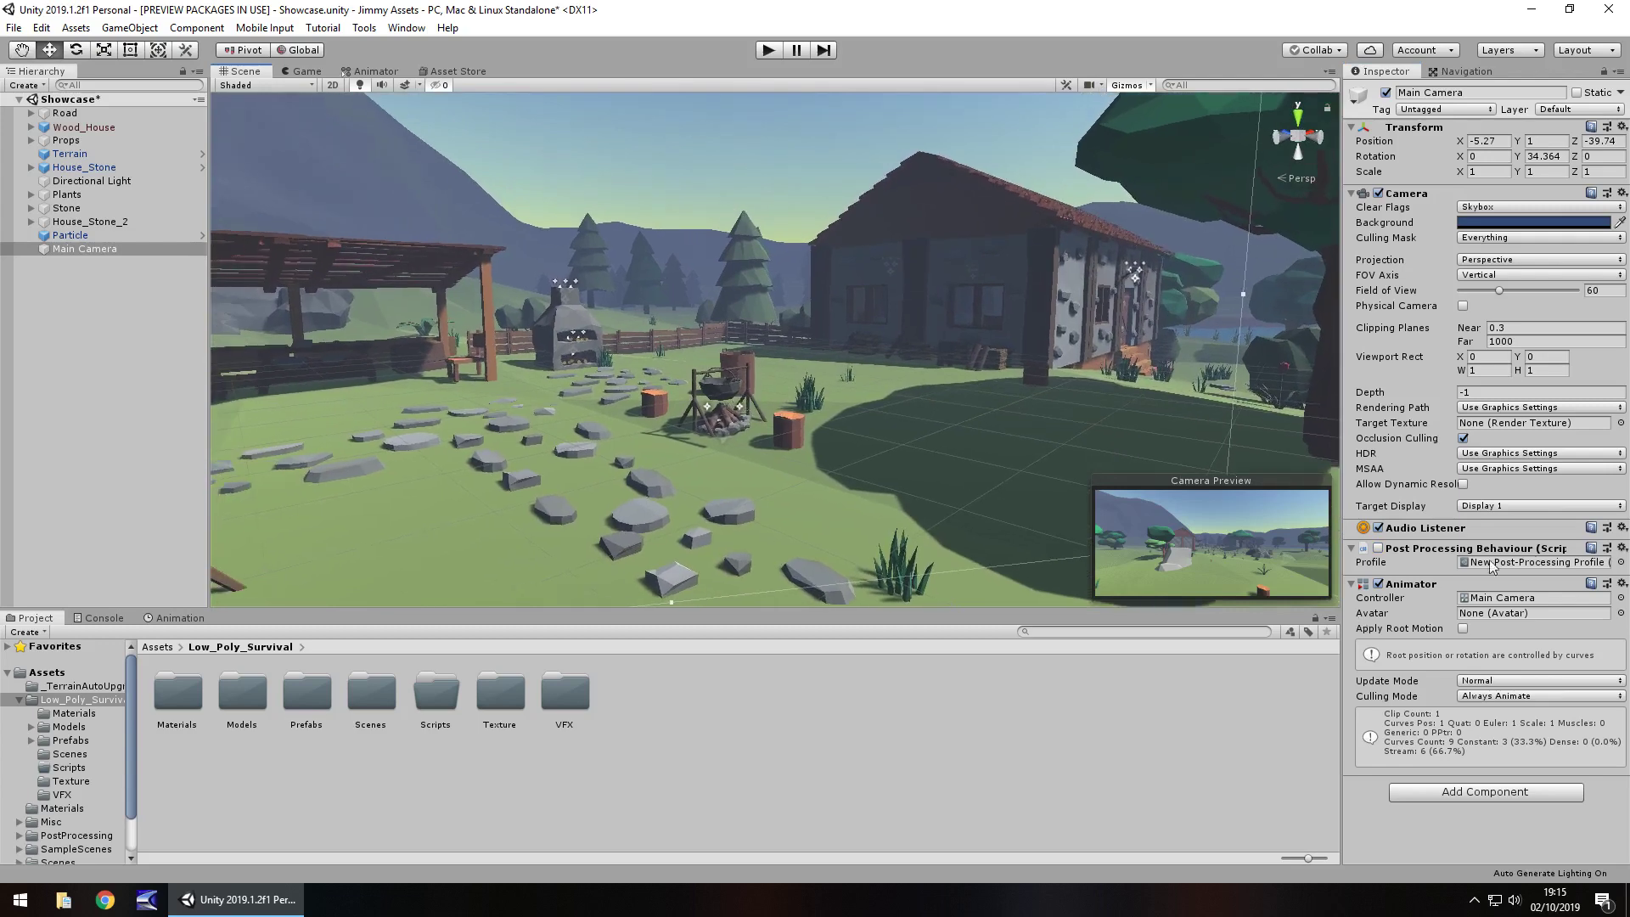
{"action": "left_click", "coordinate": [1378, 548]}
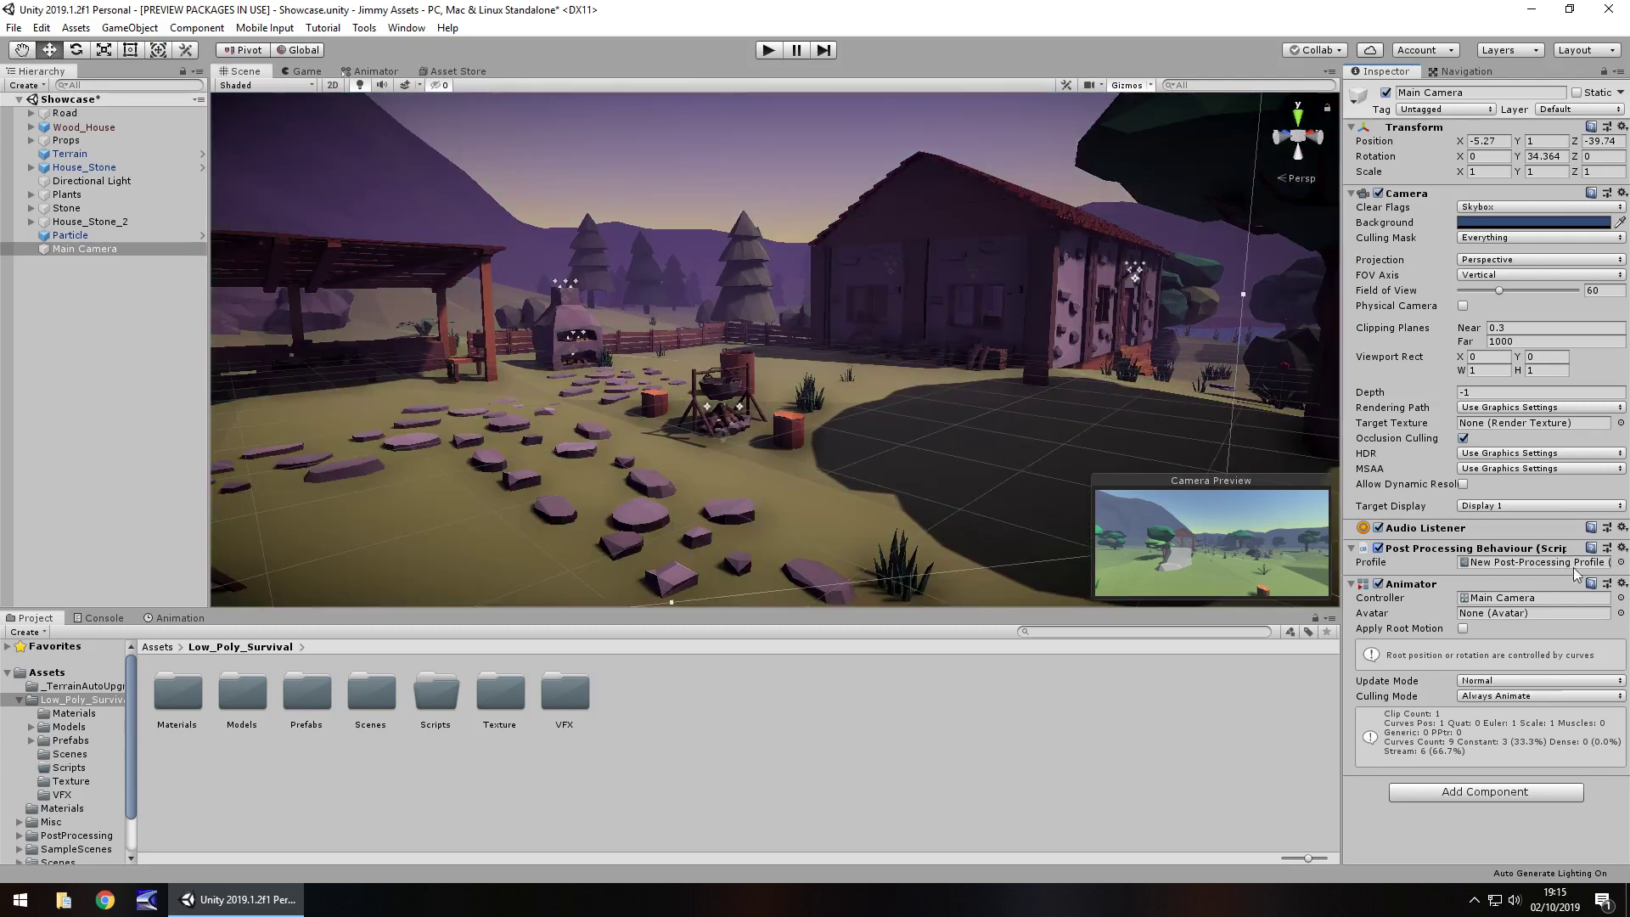
Switch the camera's post-processing profile from PPPro1 to PP 4 and play the scene
{"action": "left_click", "coordinate": [1621, 562]}
{"action": "left_click", "coordinate": [1010, 419]}
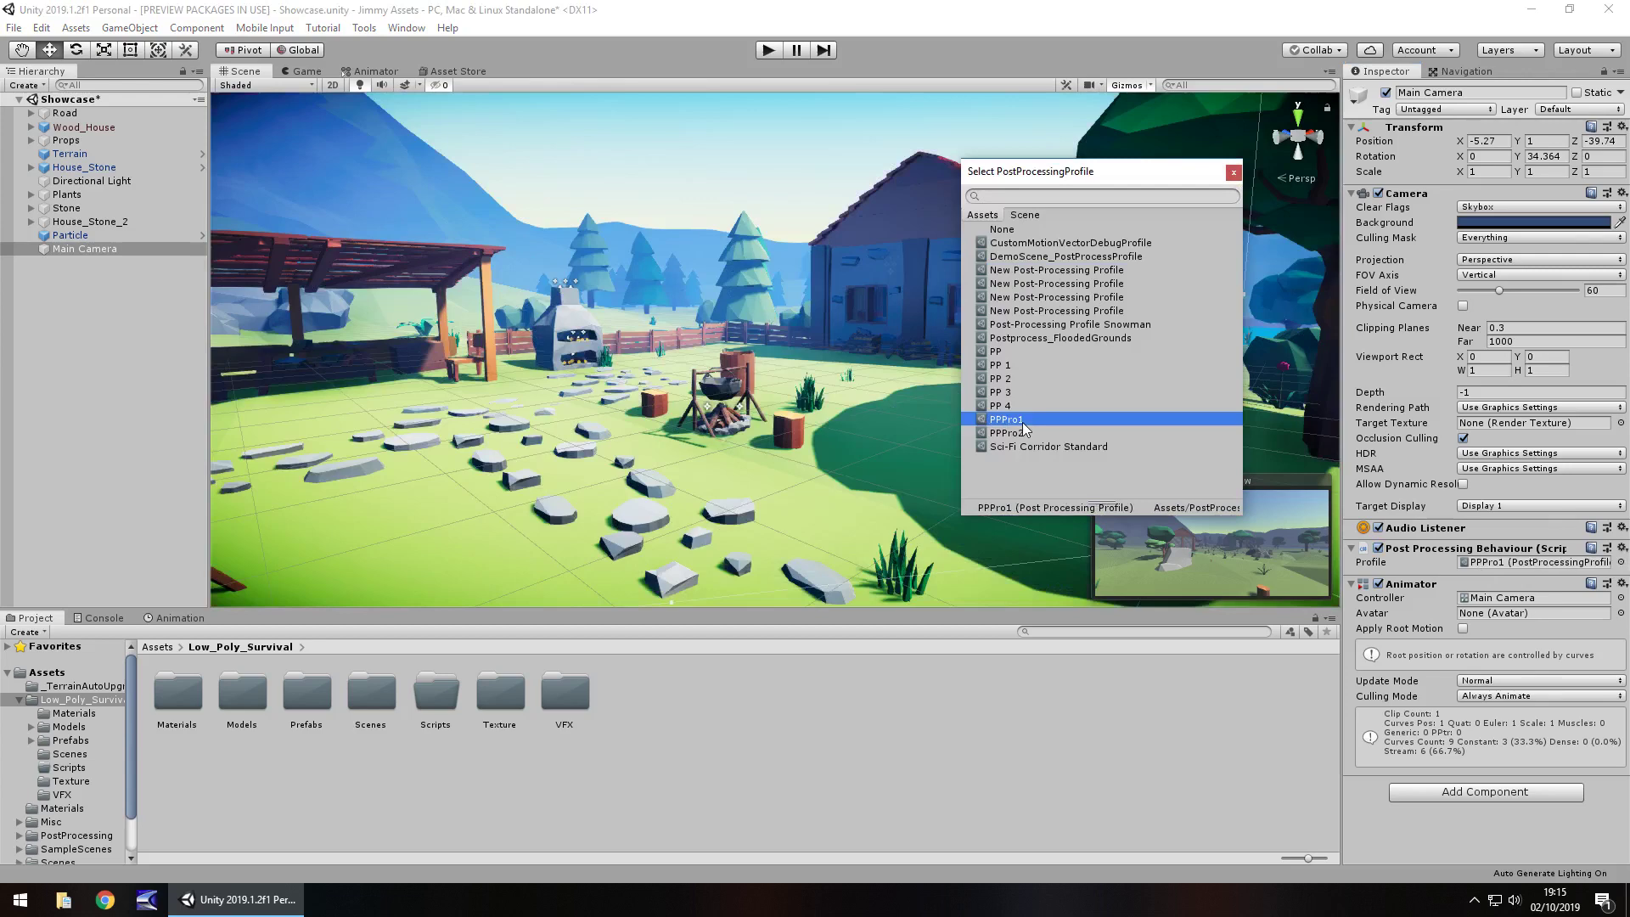
{"action": "left_click", "coordinate": [1010, 406]}
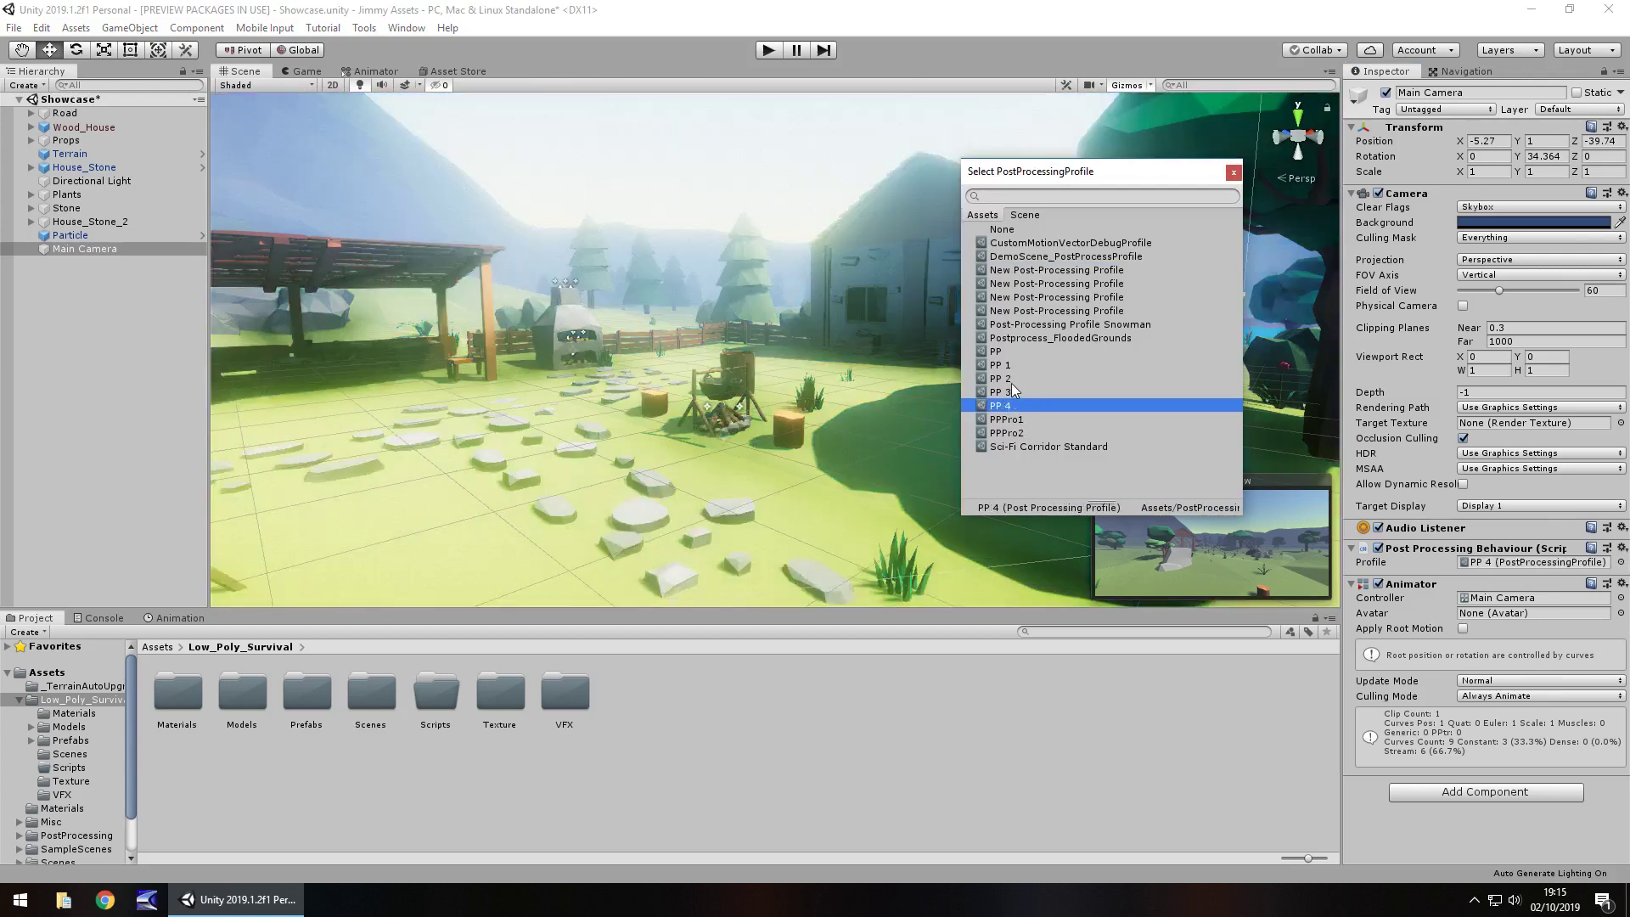
{"action": "left_click", "coordinate": [1234, 174]}
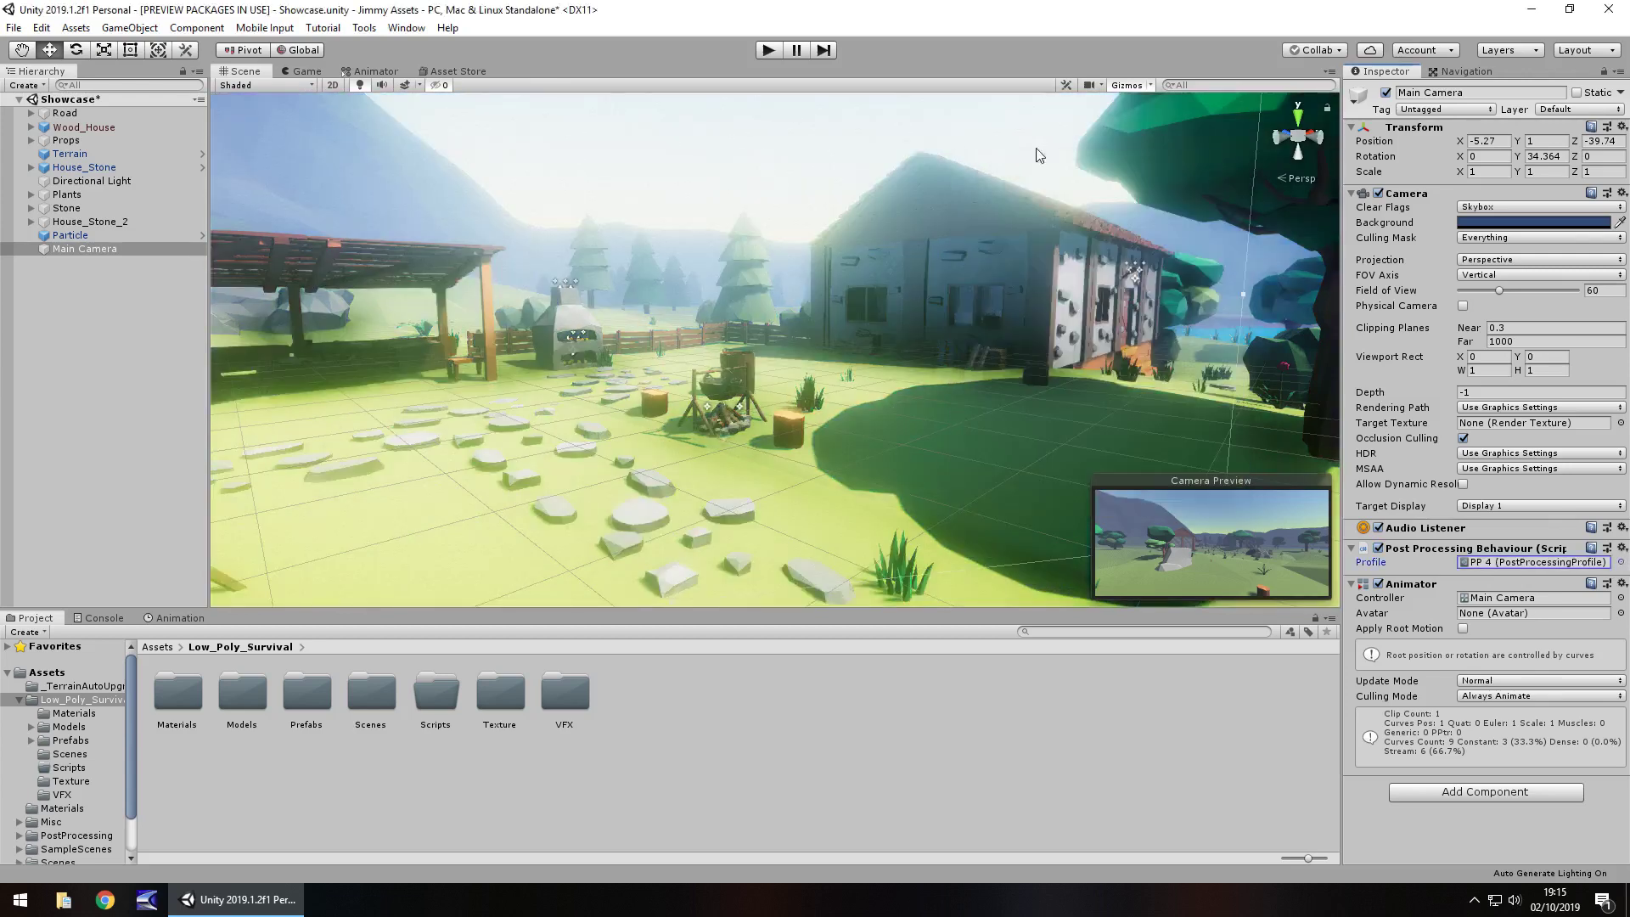
{"action": "left_click", "coordinate": [768, 51]}
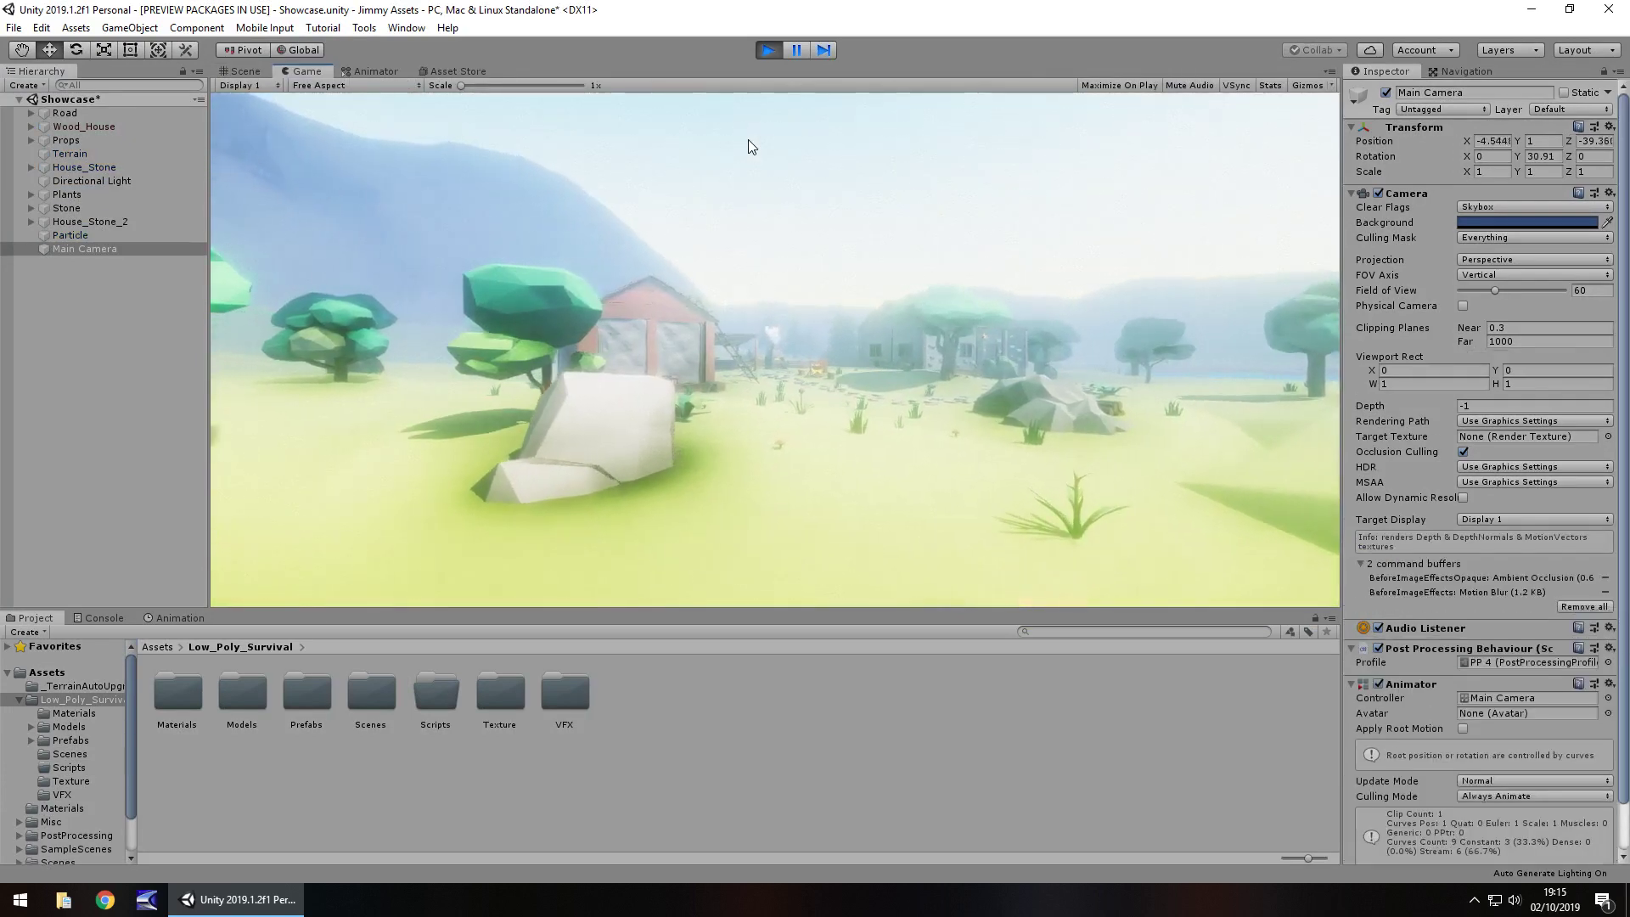
While playing, select the upper-right tree, expand its Standard material, then stop playing
{"action": "left_click", "coordinate": [241, 71]}
{"action": "left_click", "coordinate": [1207, 146]}
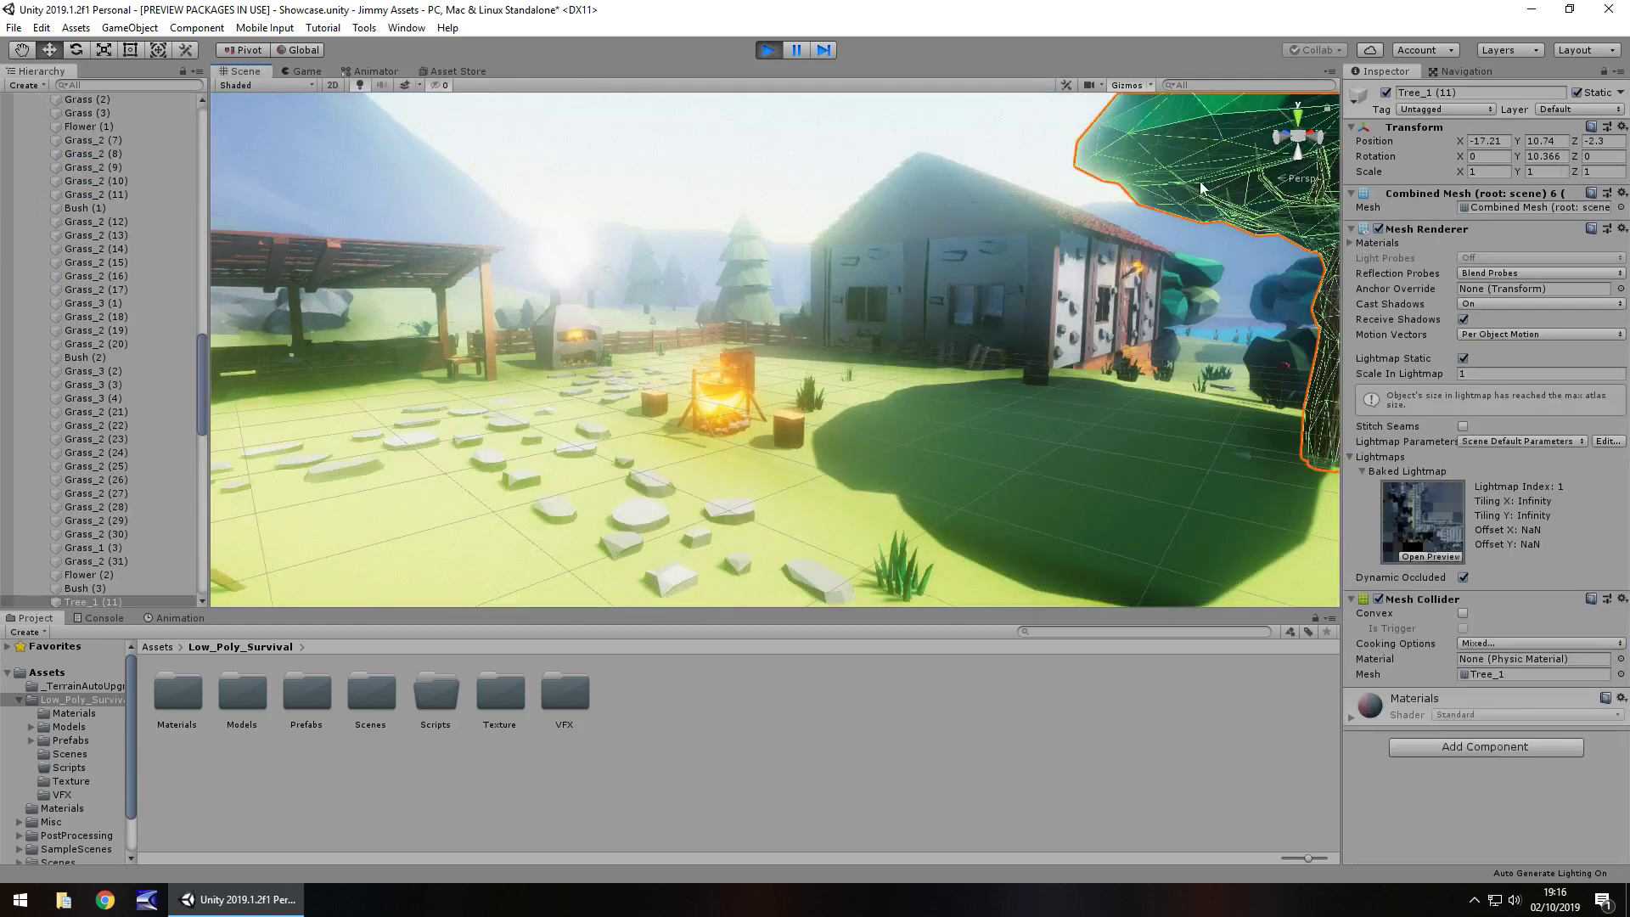
{"action": "left_click", "coordinate": [1351, 718]}
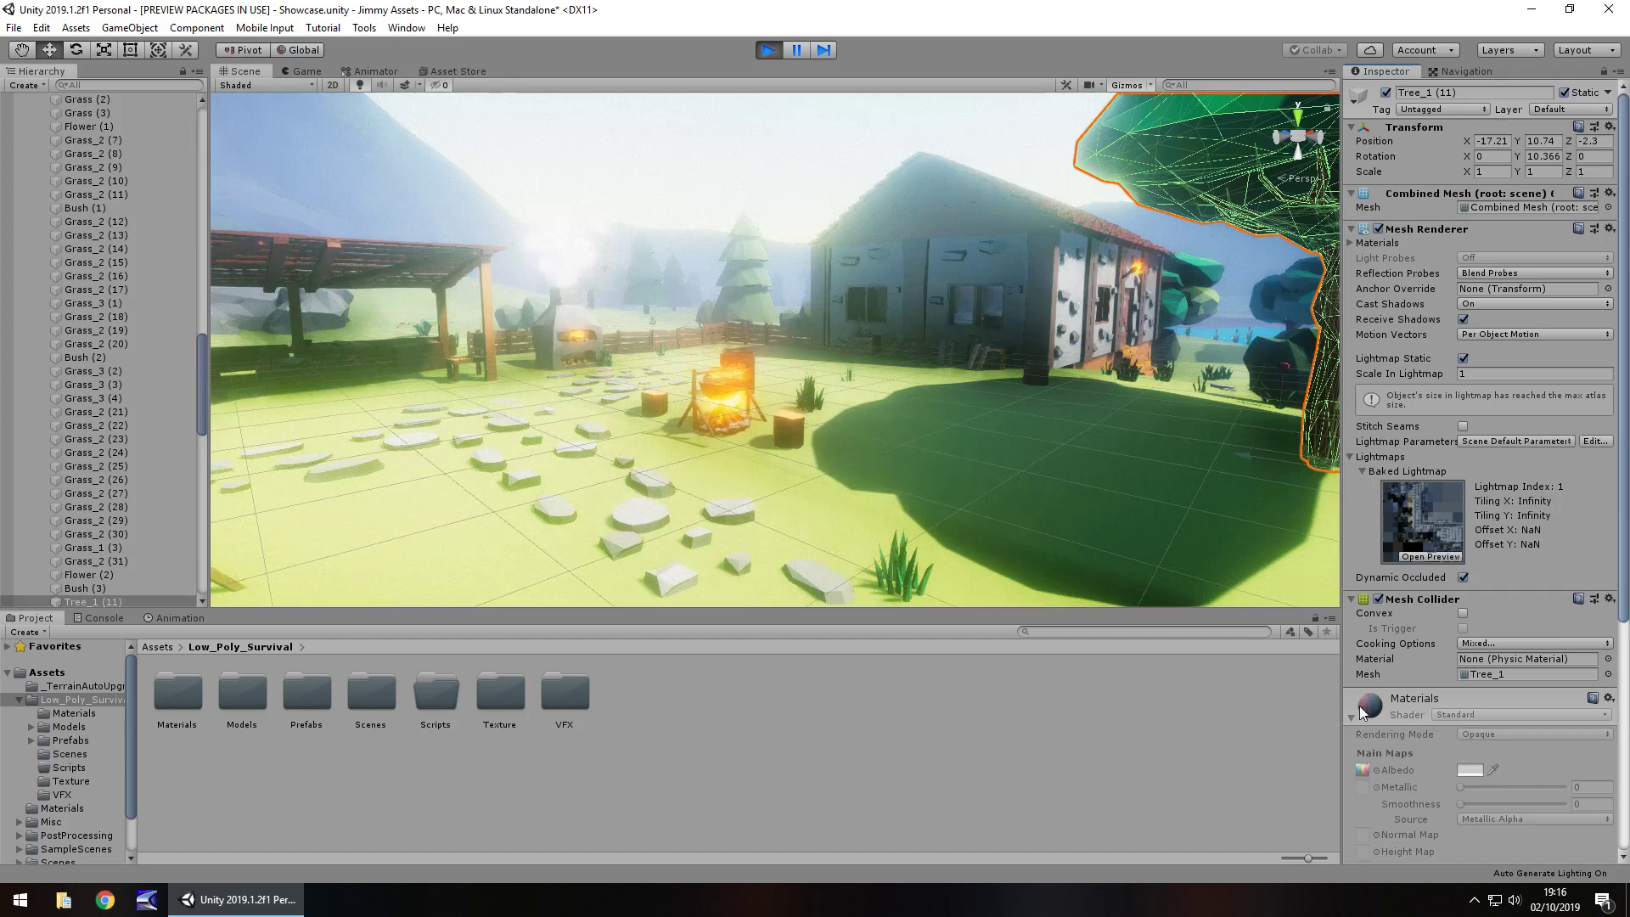
{"action": "scroll", "coordinate": [1419, 689], "scroll_direction": "down", "scroll_amount": 3}
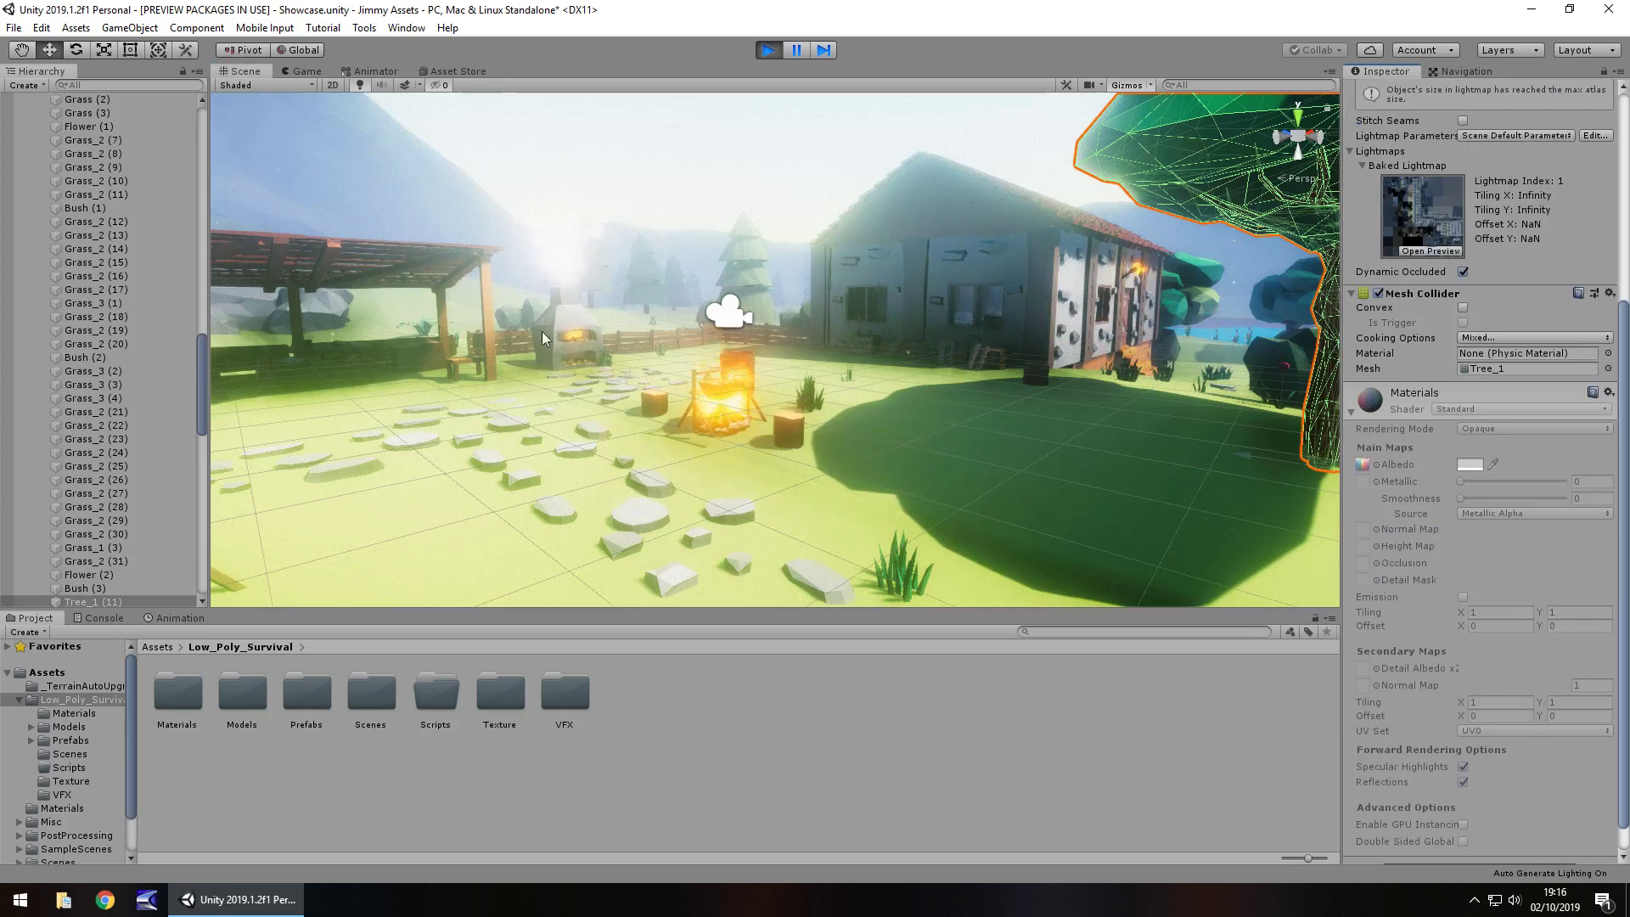
{"action": "left_click", "coordinate": [766, 50]}
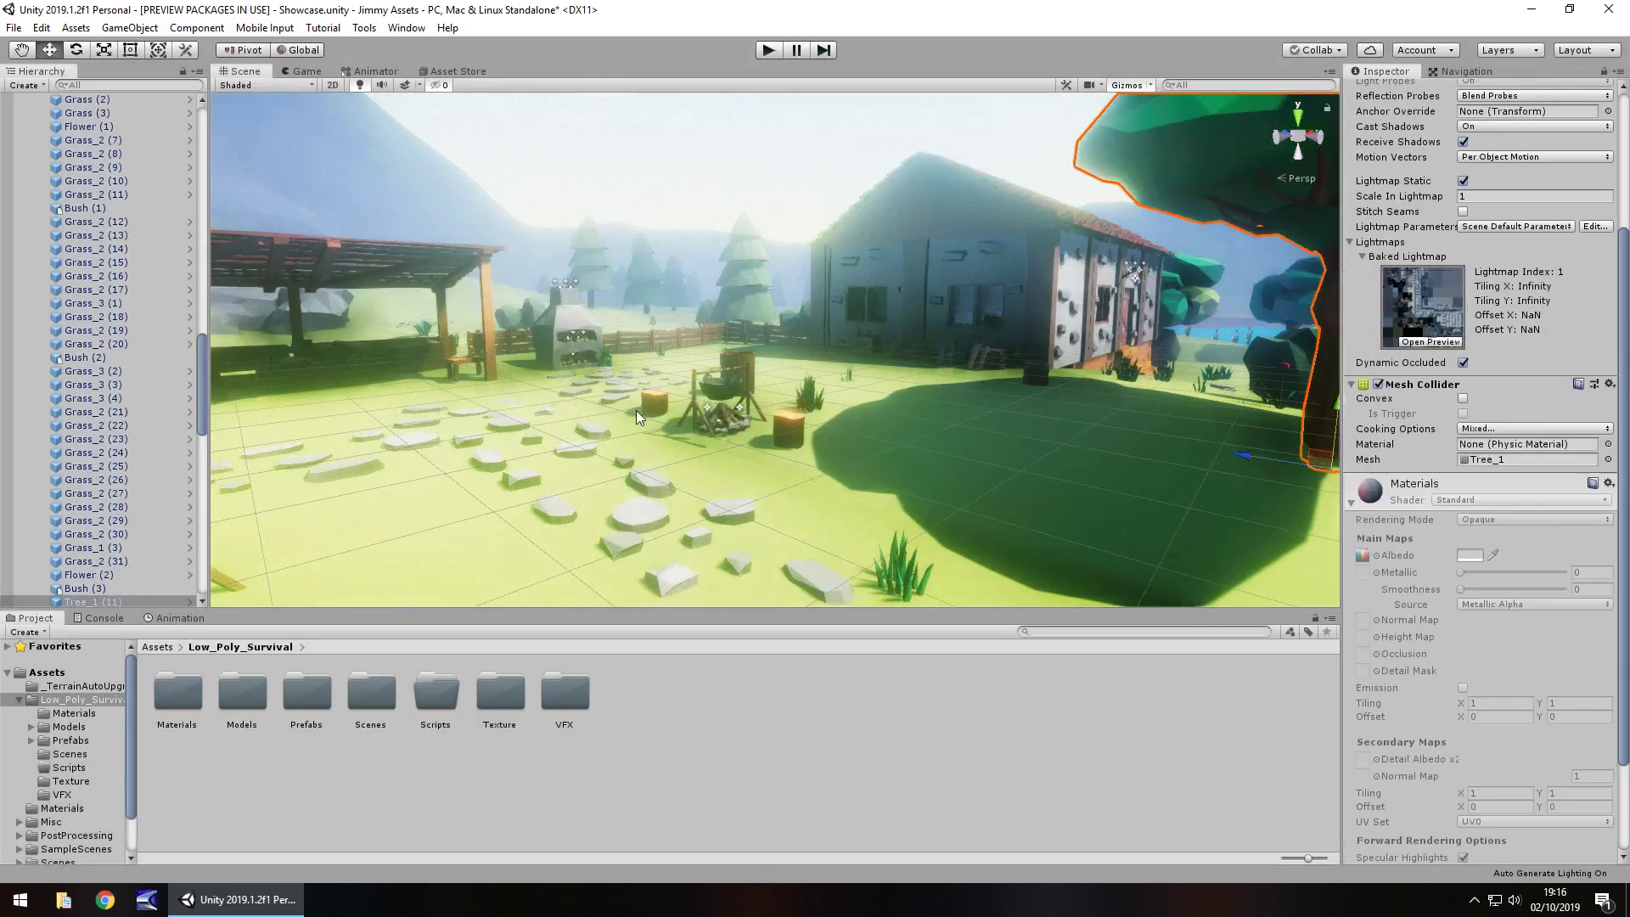
Open and dismiss Tree_1 (11)'s context menu, then swing the view toward the ladder shed
{"action": "right_click", "coordinate": [118, 604]}
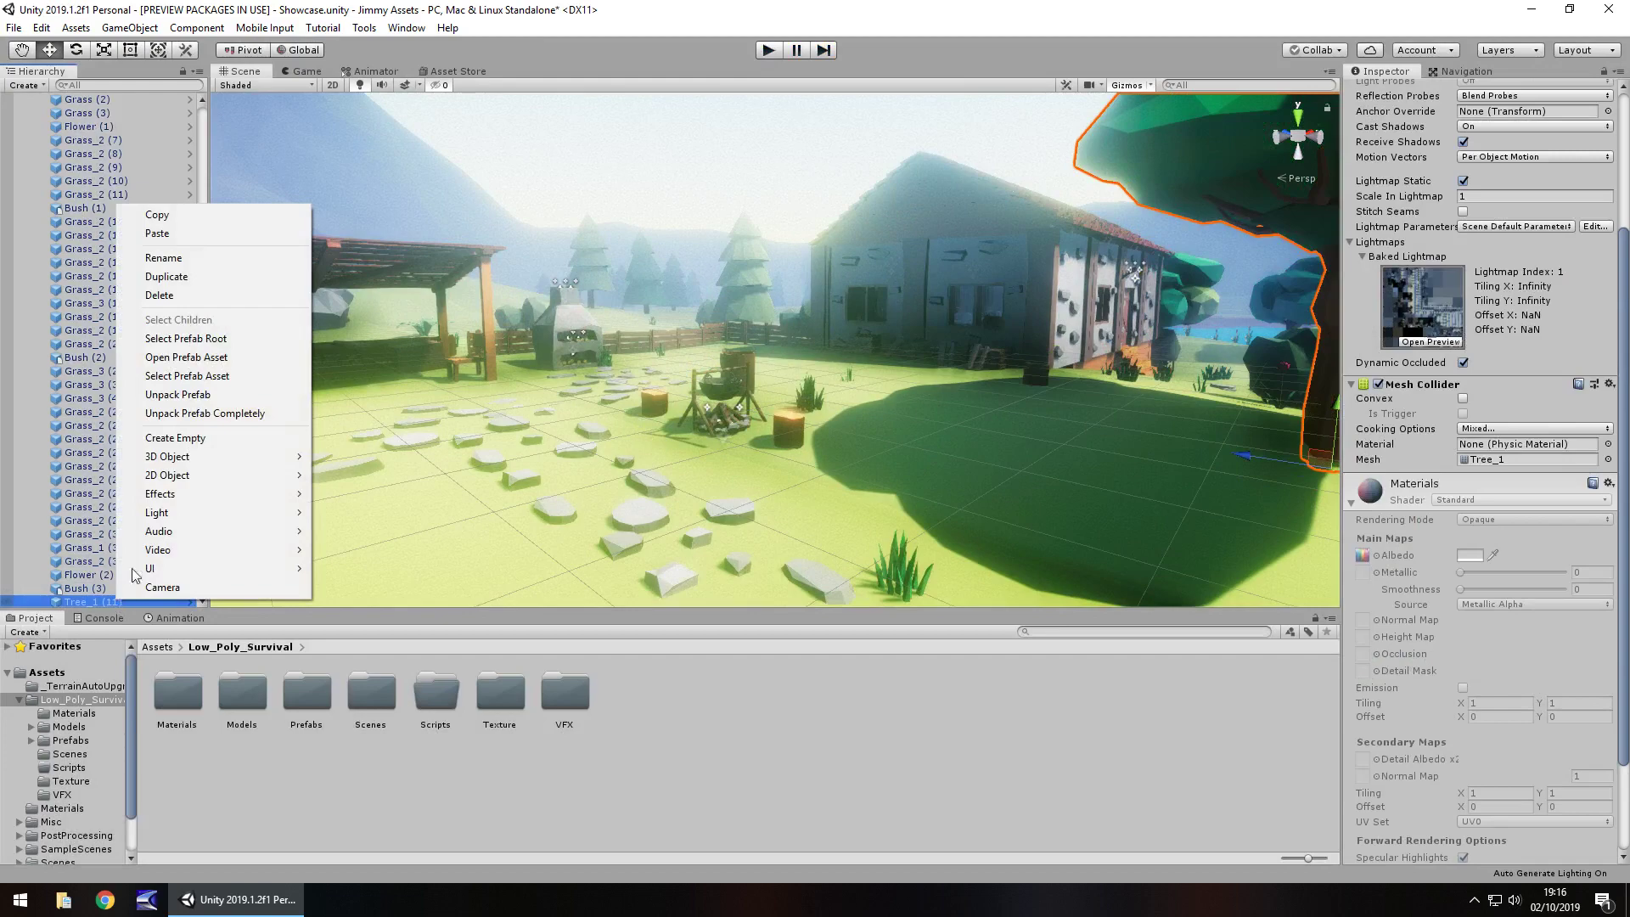
{"action": "left_click", "coordinate": [807, 789]}
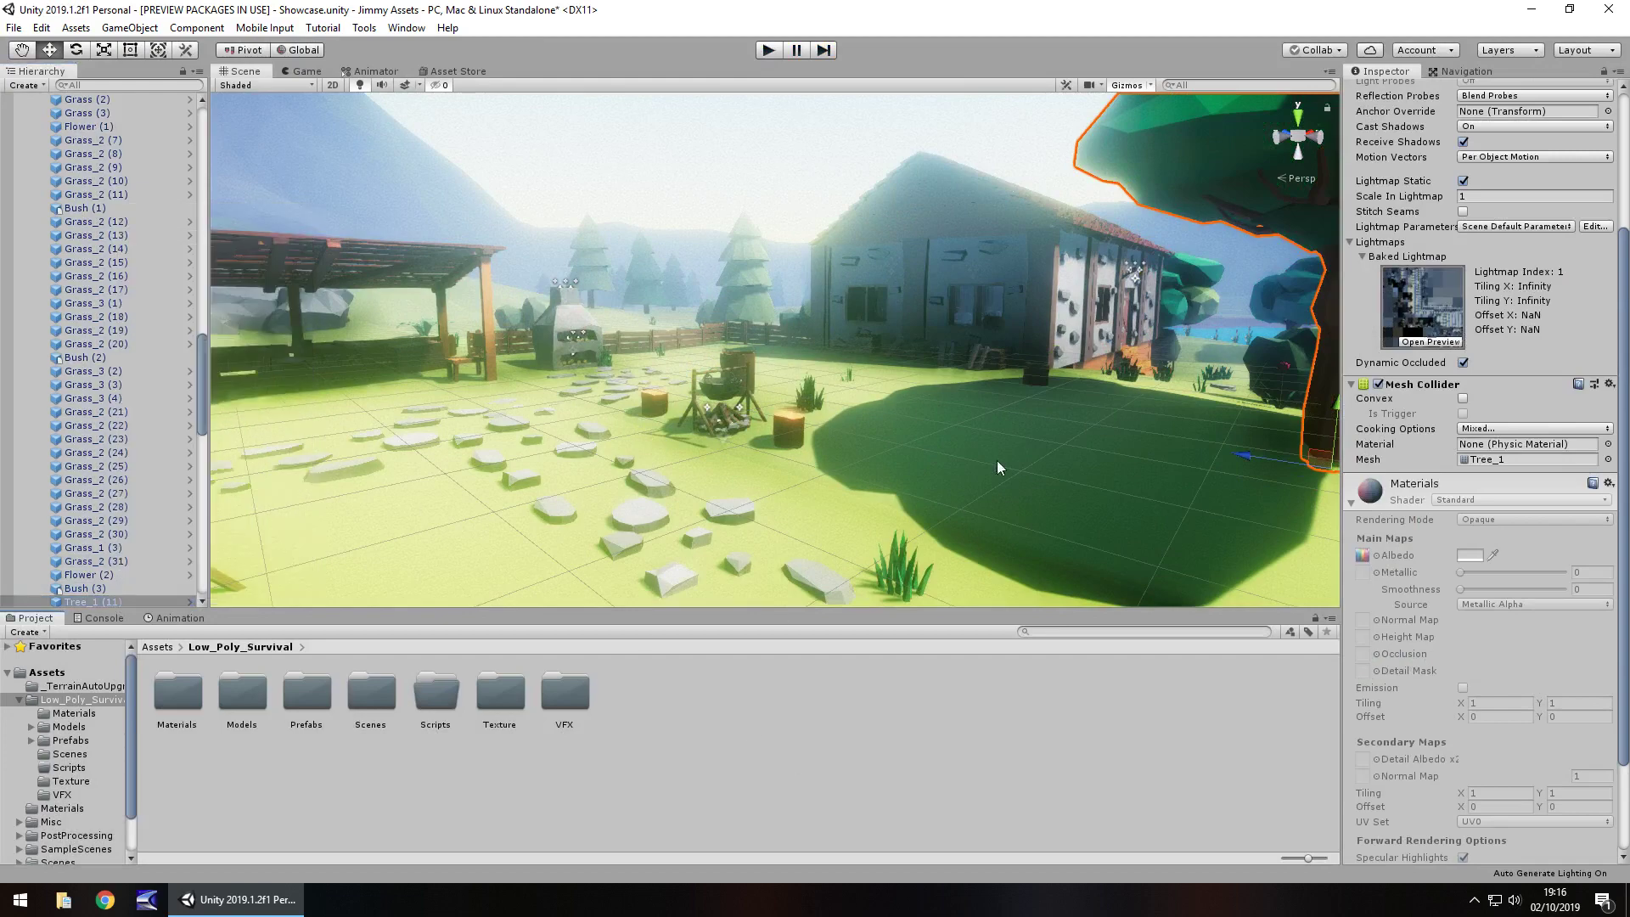
{"action": "left_click_drag", "start_coordinate": [996, 460], "coordinate": [758, 394], "text": "alt"}
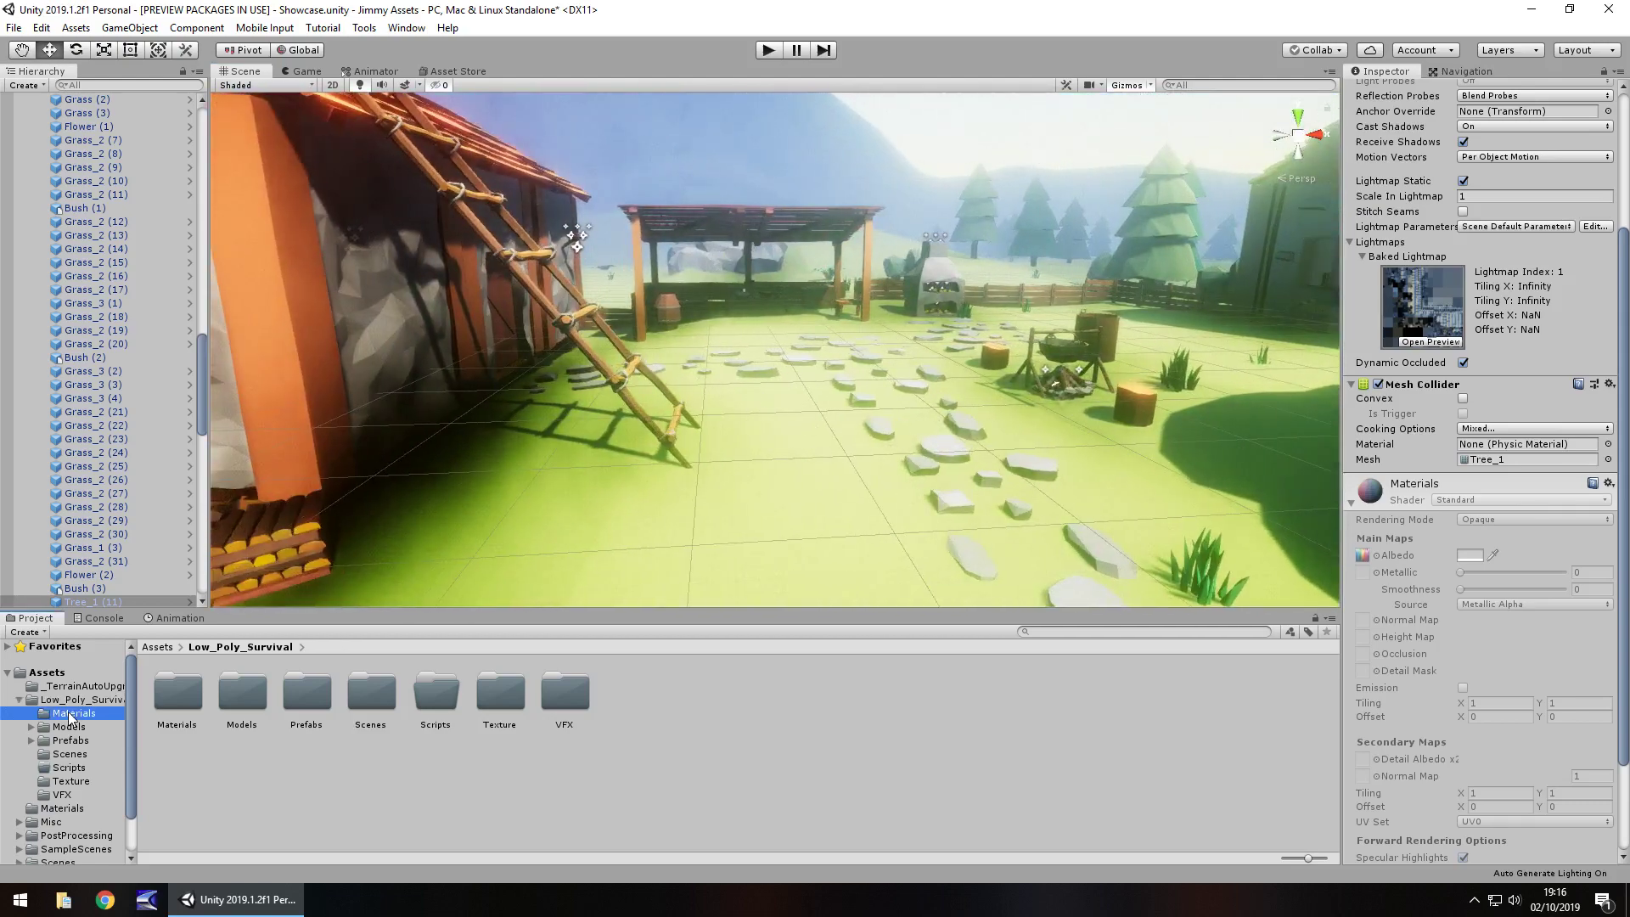
Step through the Models, Prefabs and Scenes folders, then the Instruments, Stone and Food models
{"action": "key", "text": "Down"}
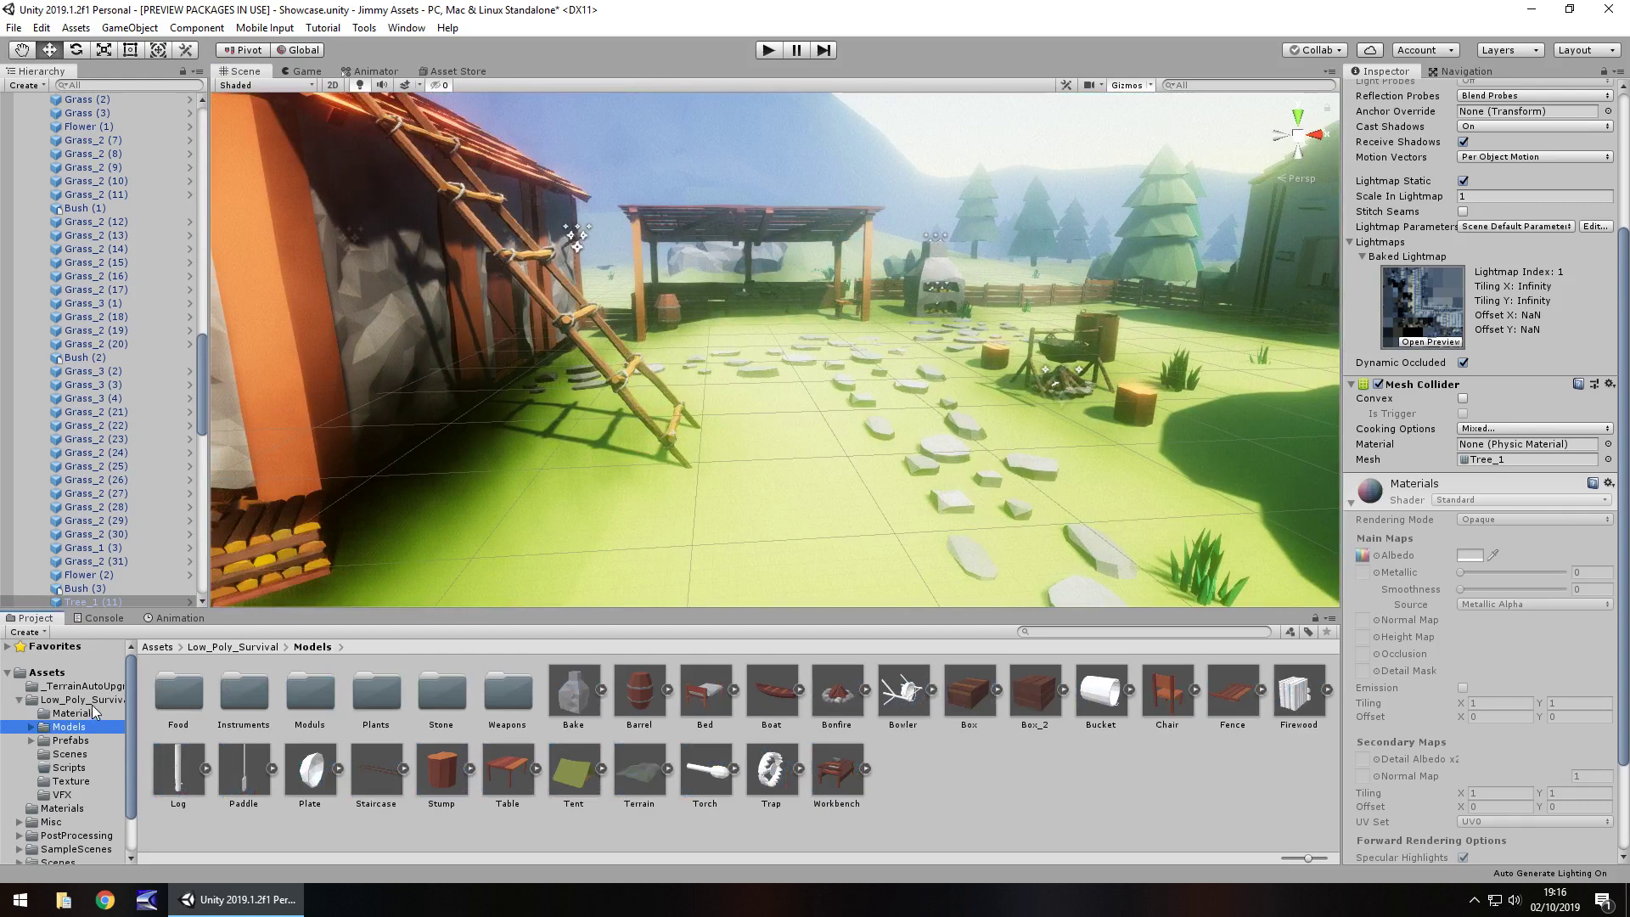
{"action": "key", "text": "Down"}
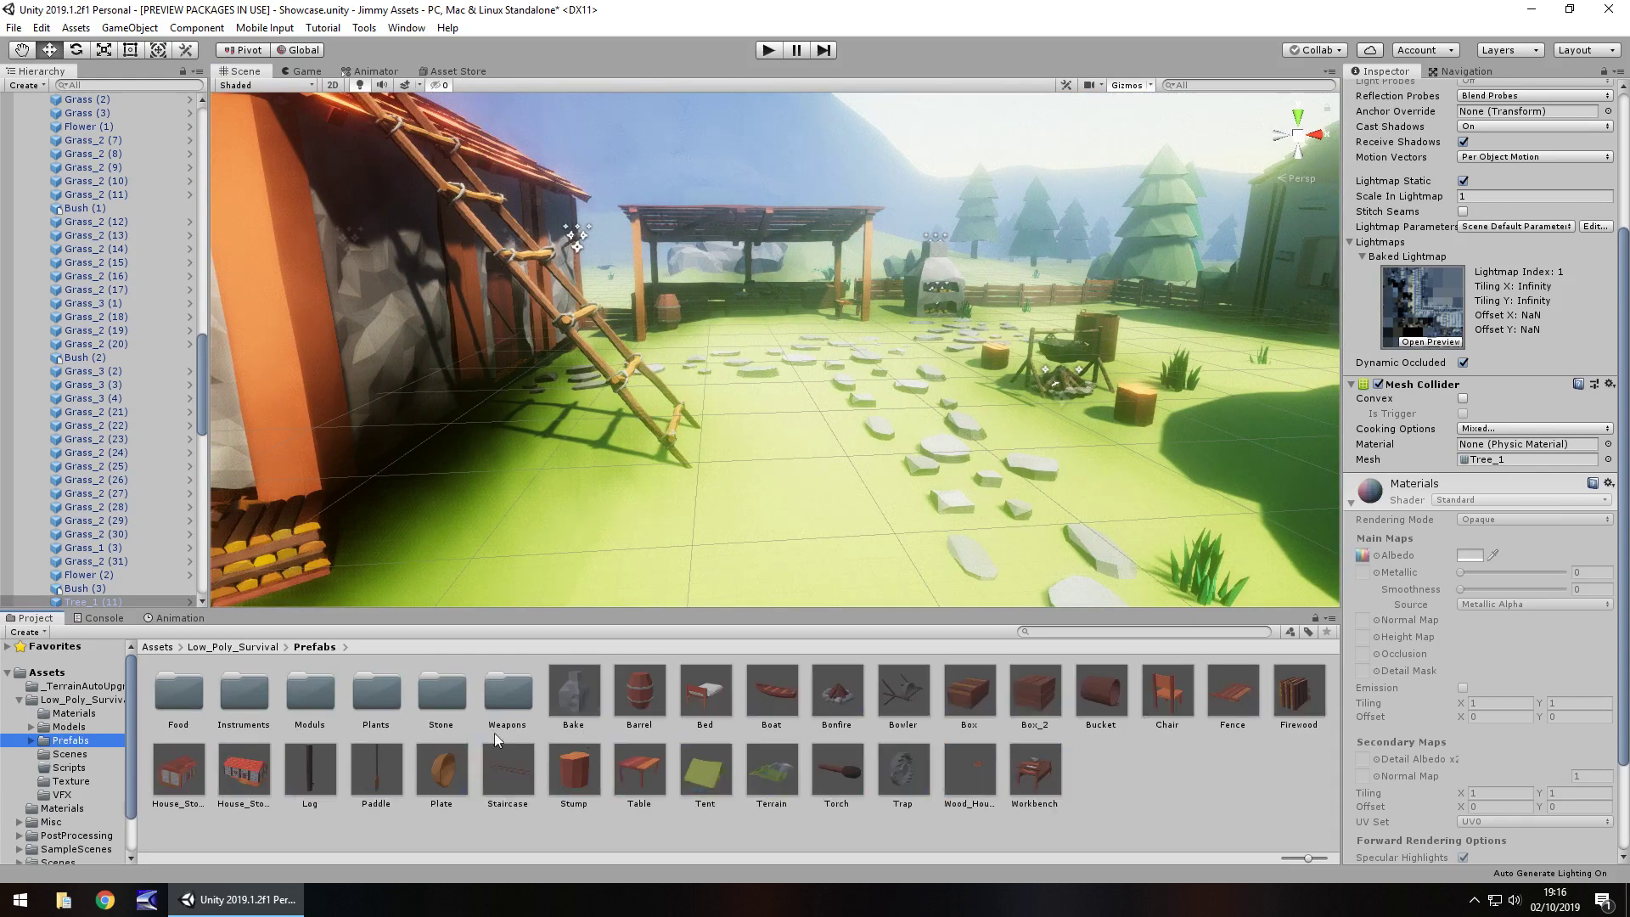
{"action": "key", "text": "Down"}
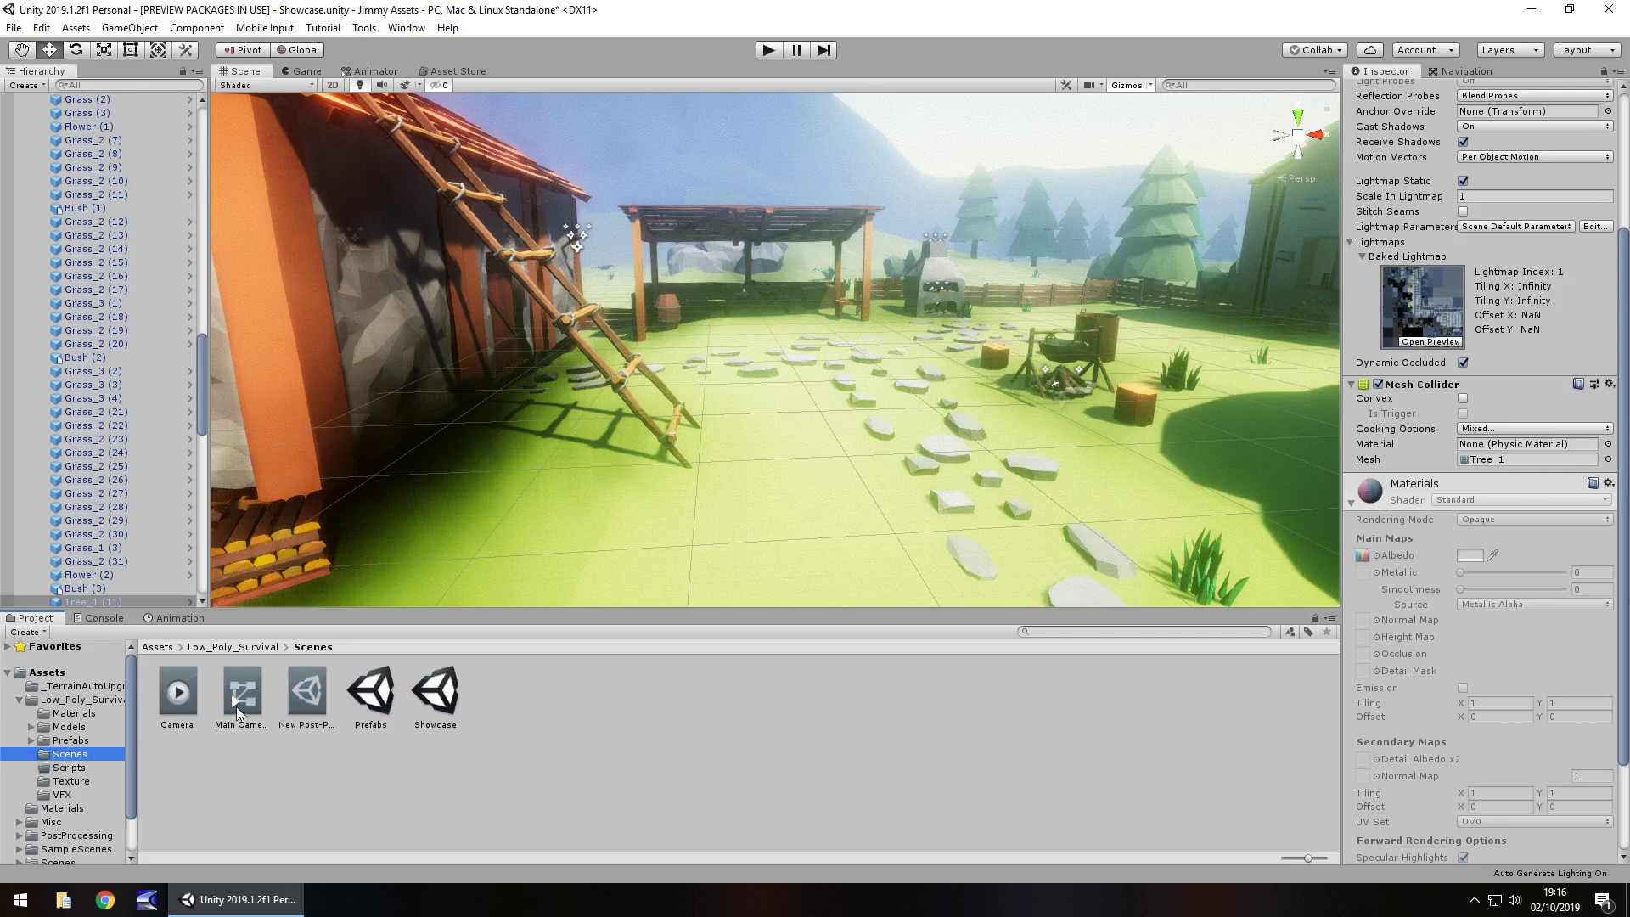
{"action": "left_click", "coordinate": [64, 727]}
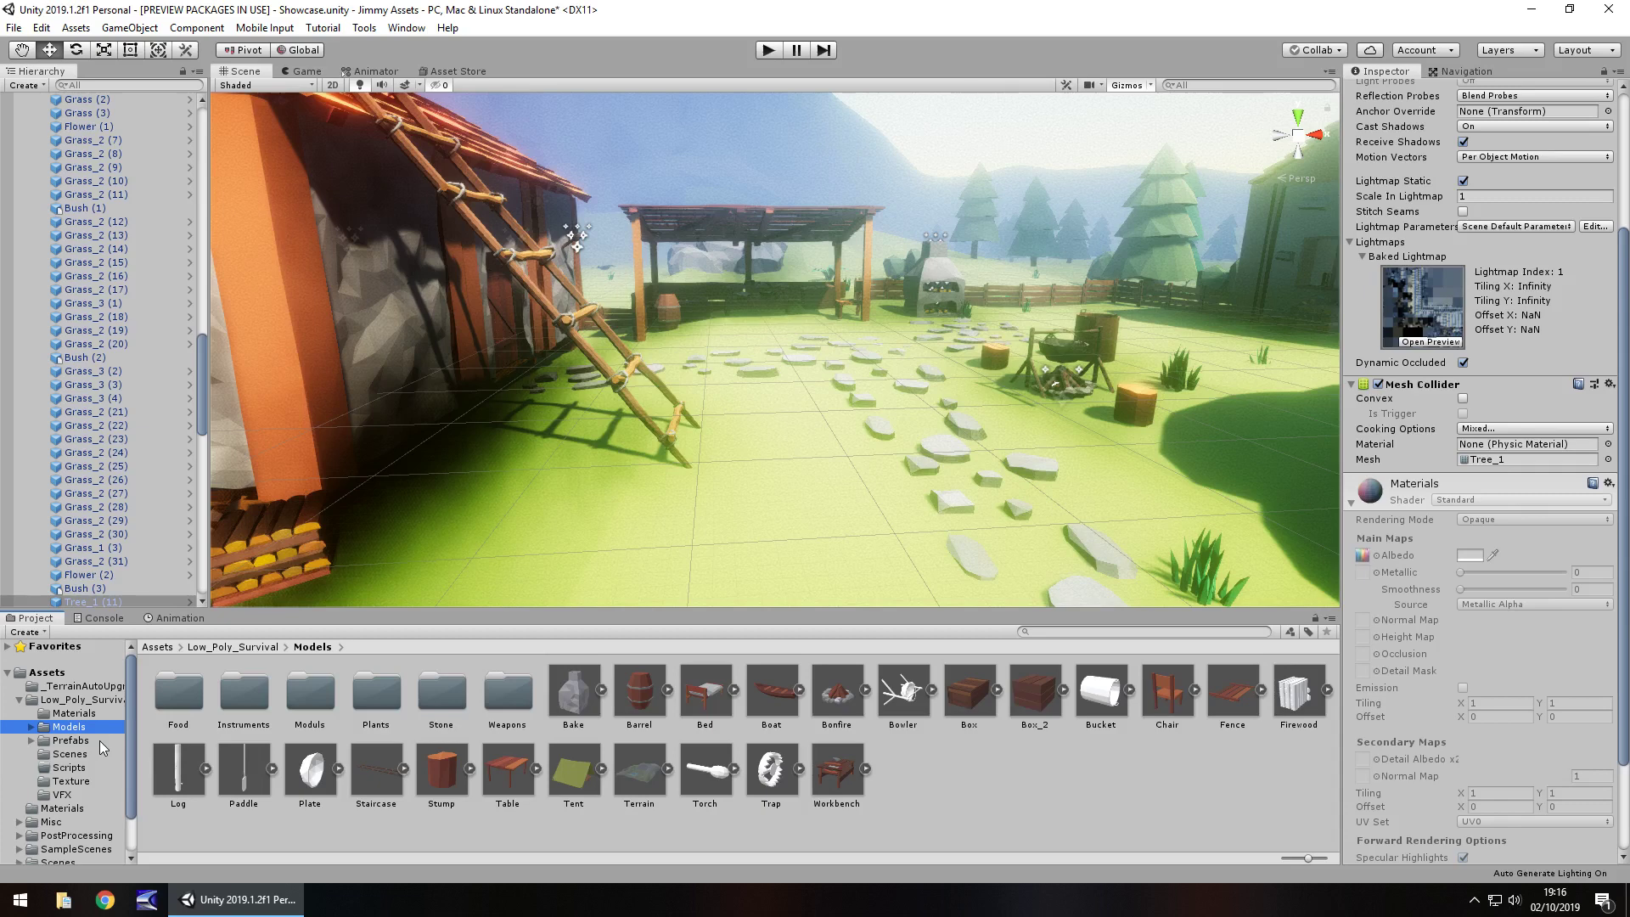
{"action": "left_click", "coordinate": [98, 753]}
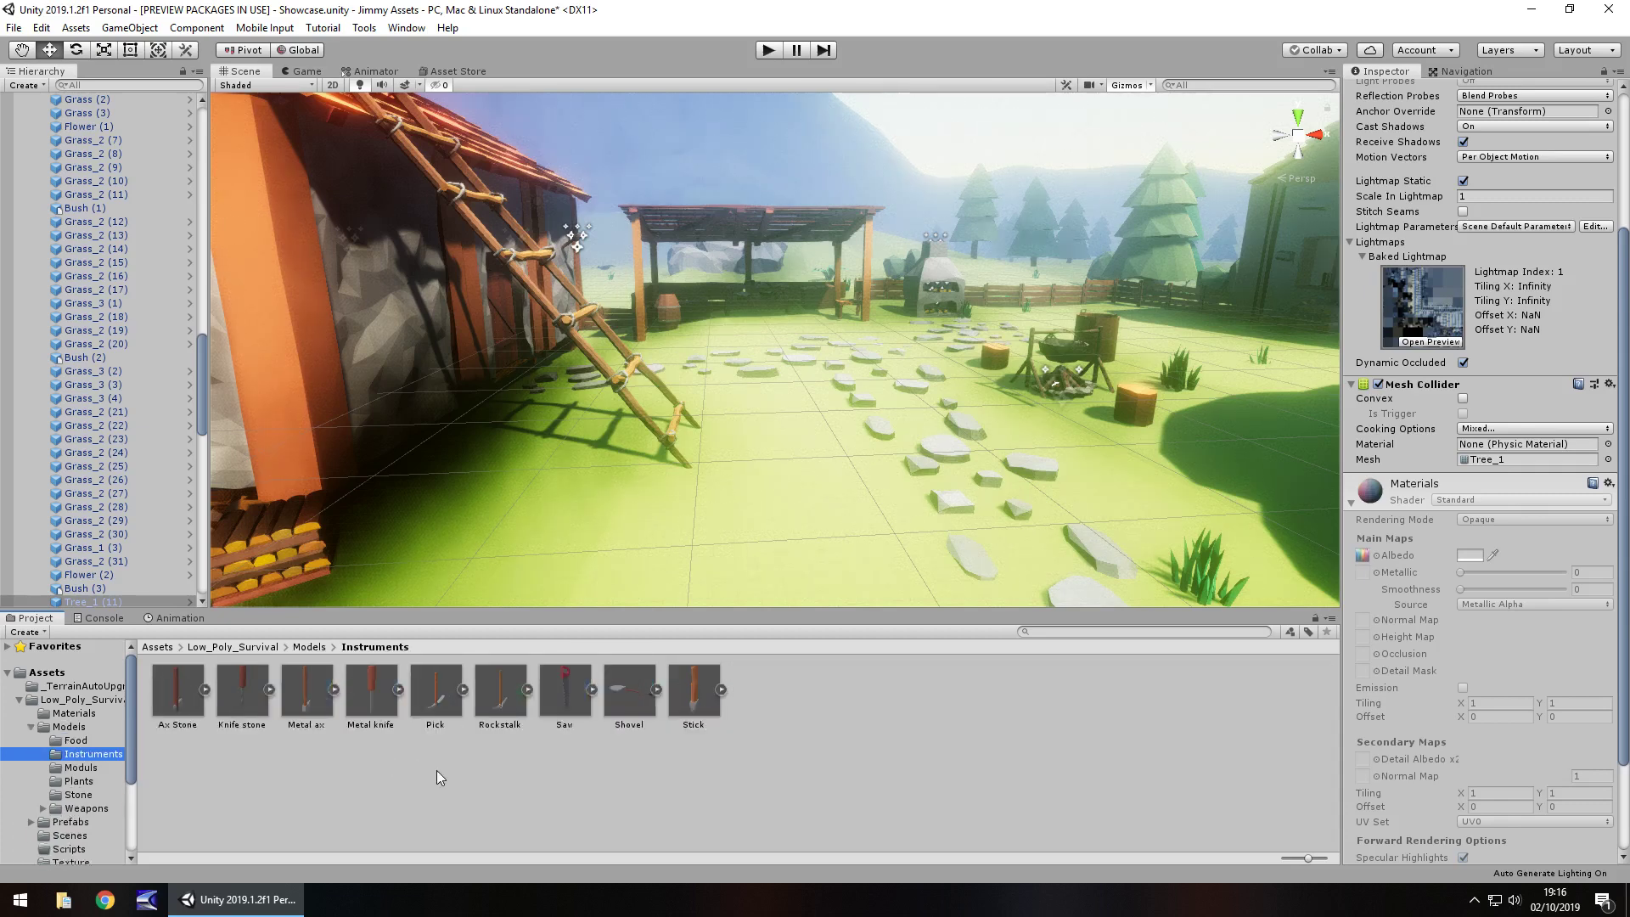
{"action": "key", "text": "Down"}
{"action": "key", "text": "Down"}
{"action": "key", "text": "Down"}
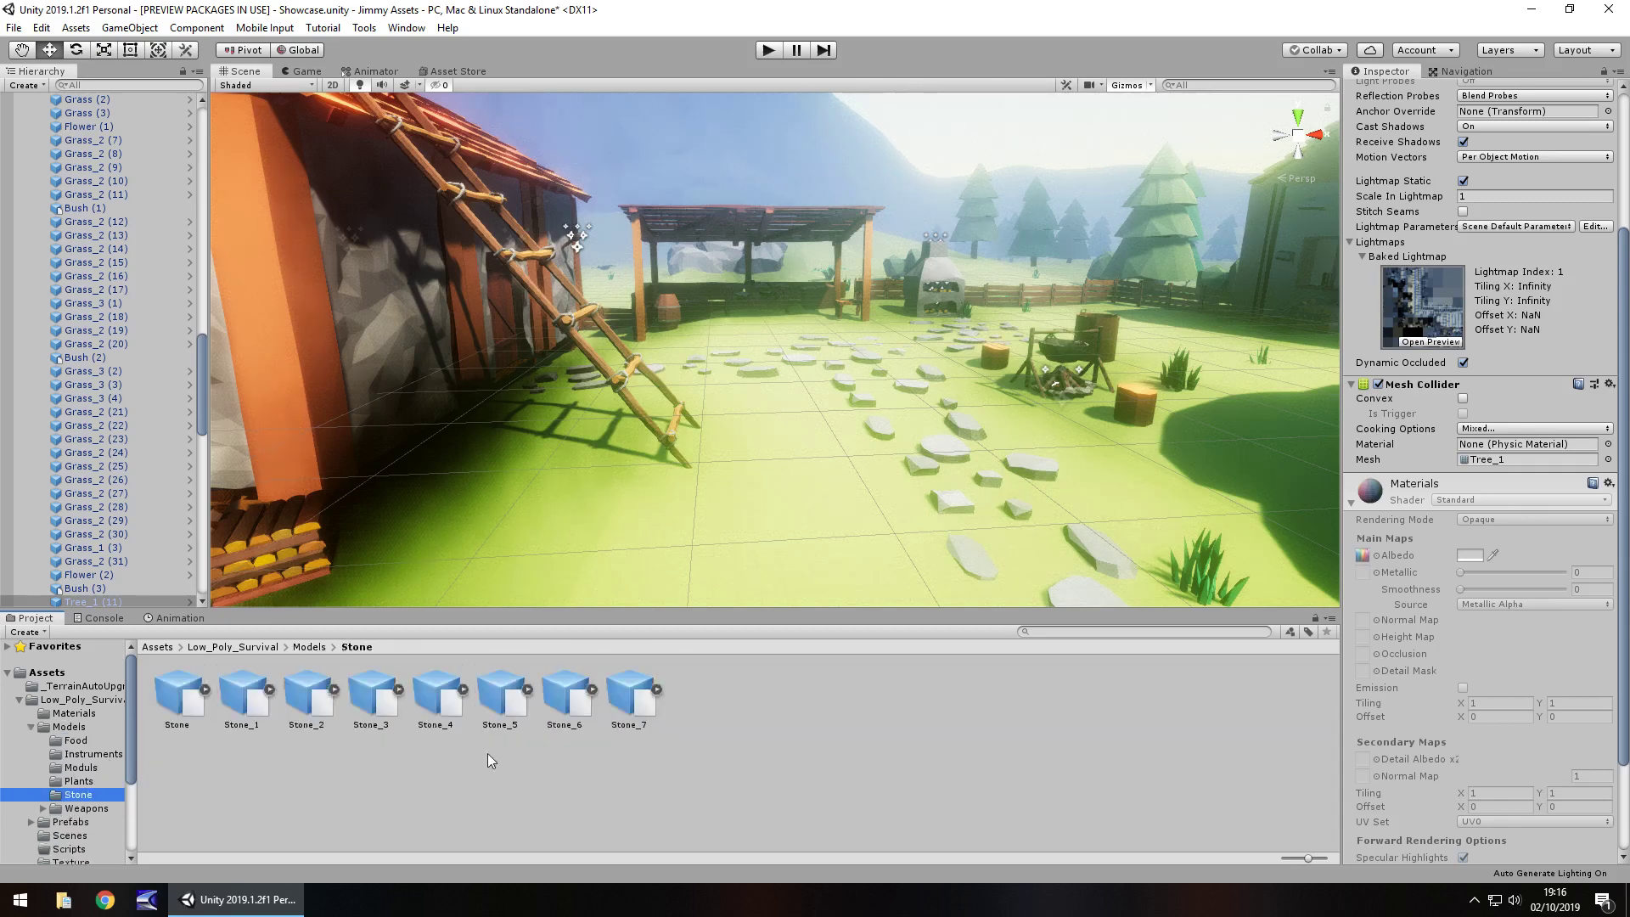
{"action": "key", "text": "Up"}
{"action": "key", "text": "Up"}
{"action": "key", "text": "Up"}
{"action": "key", "text": "Up"}
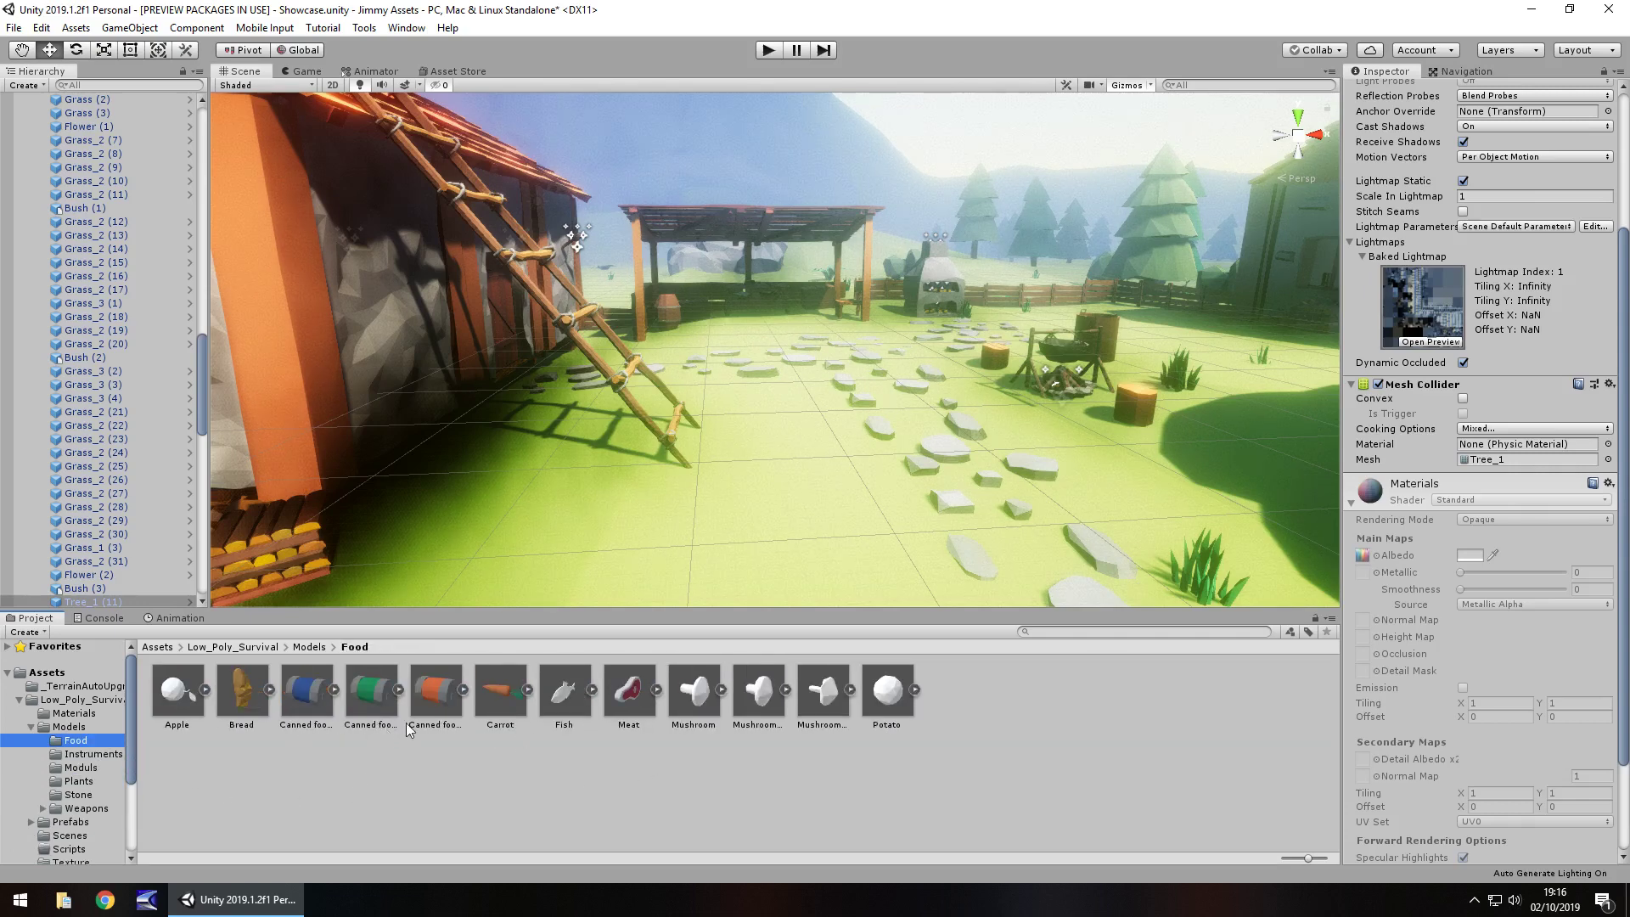
Browse the Instruments, Plants, Stone and Food models, then return to the Low_Poly_Survival folder
{"action": "left_click", "coordinate": [85, 754]}
{"action": "left_click", "coordinate": [76, 781]}
{"action": "left_click", "coordinate": [76, 795]}
{"action": "left_click", "coordinate": [59, 779]}
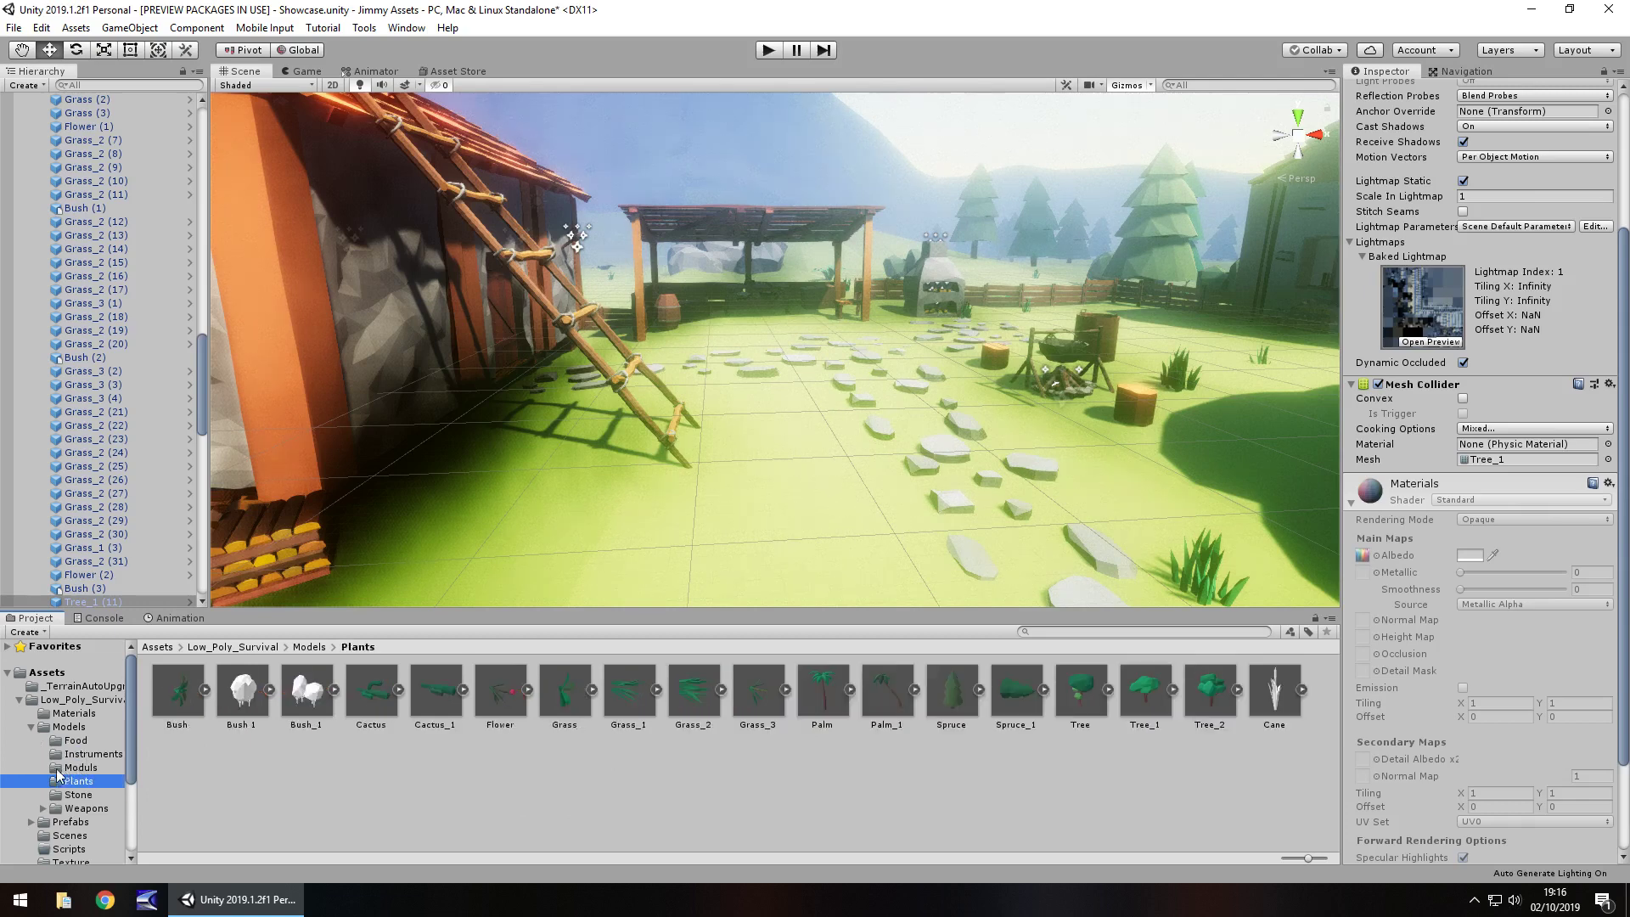
{"action": "left_click", "coordinate": [75, 740]}
{"action": "left_click", "coordinate": [74, 713]}
{"action": "left_click", "coordinate": [81, 699]}
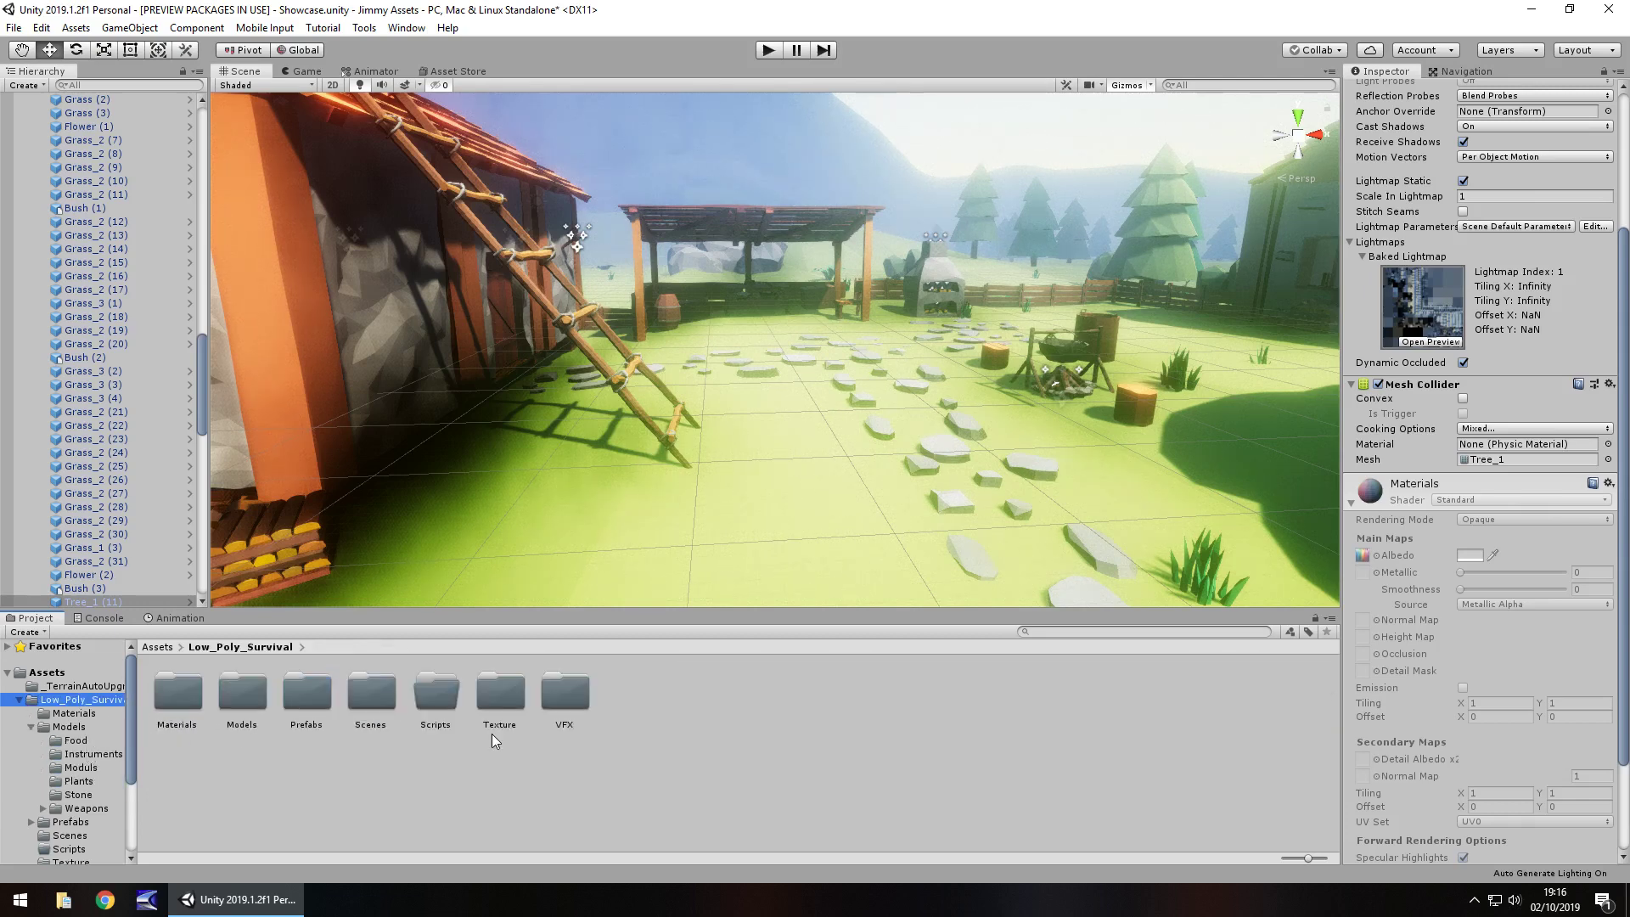
Read the Low Poly Survival kit's Asset Store page, then return to the Scene view
{"action": "left_click", "coordinate": [457, 71]}
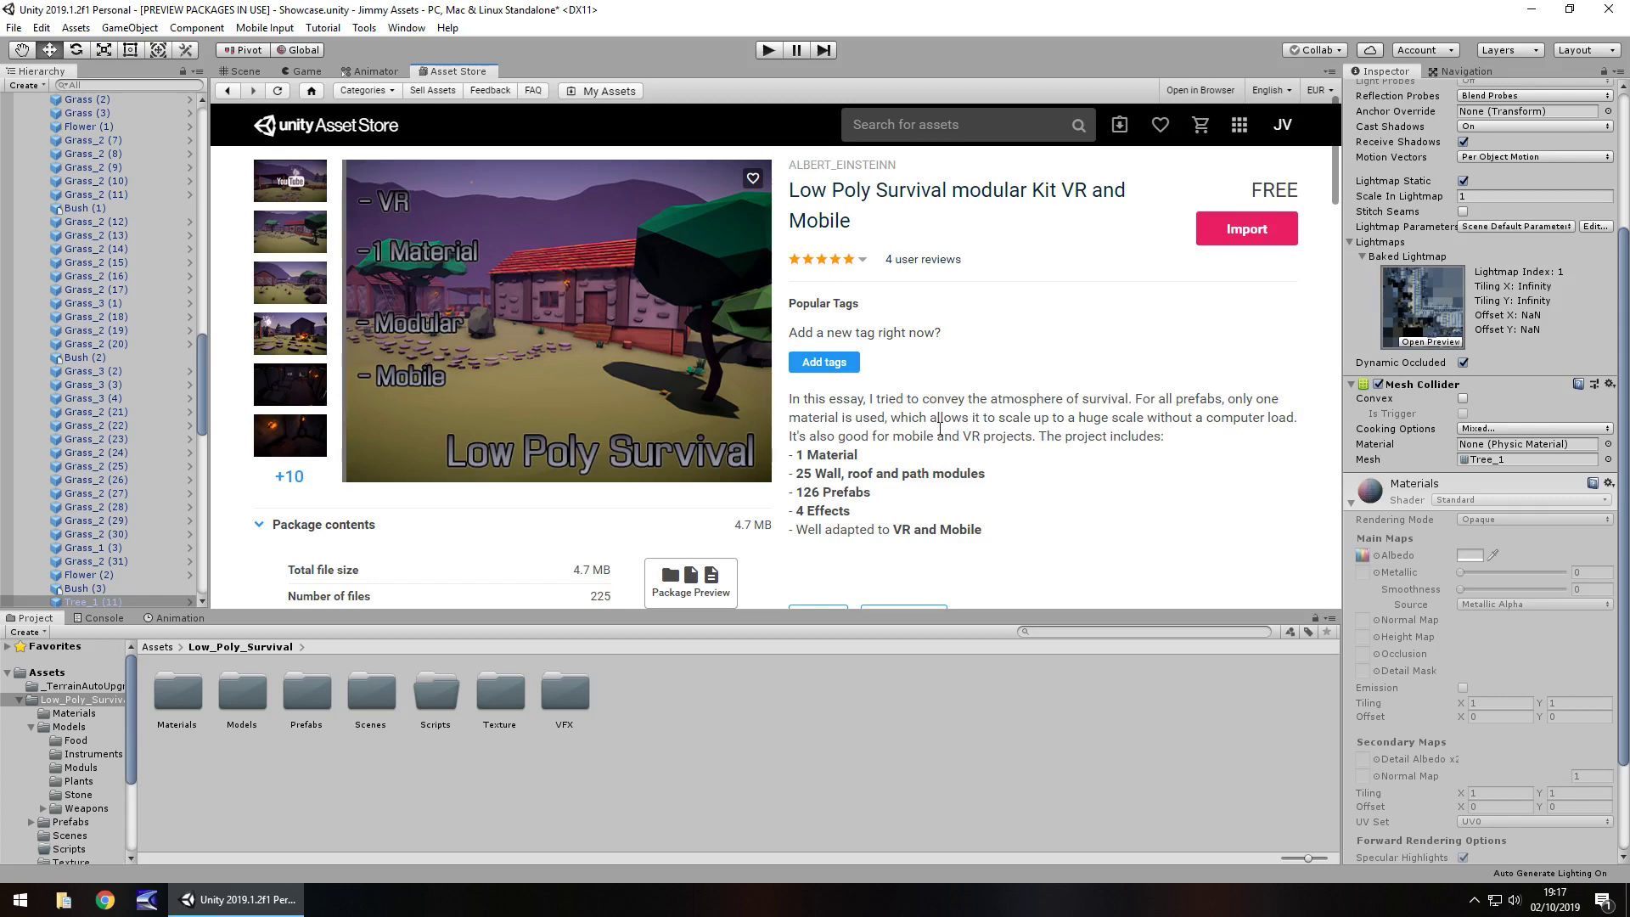
{"action": "left_click", "coordinate": [244, 71]}
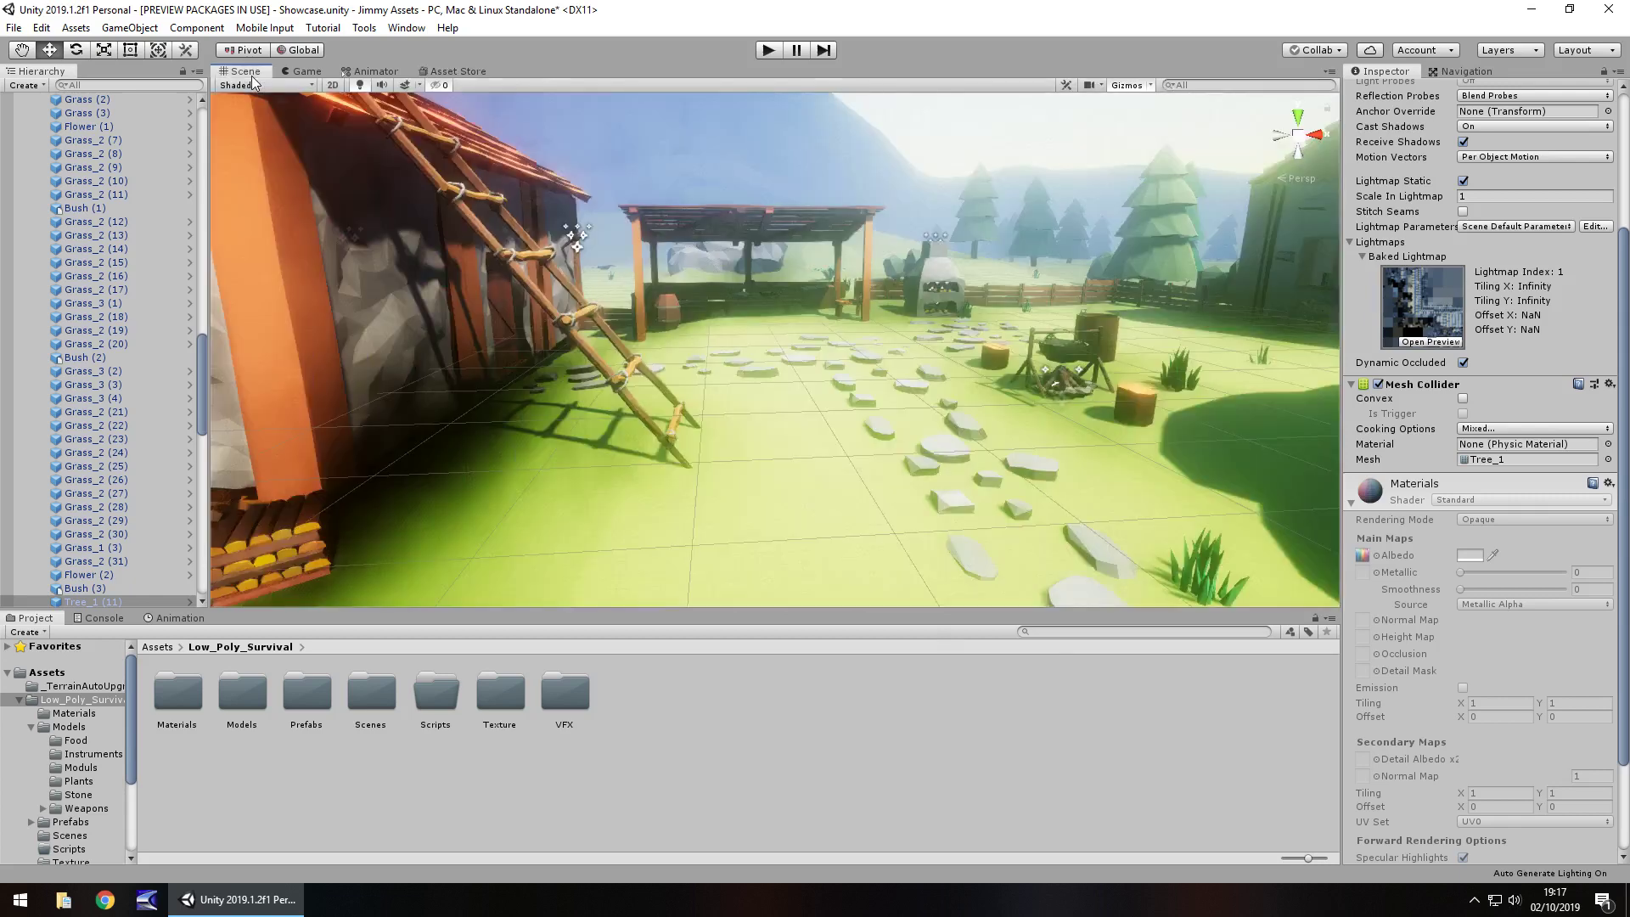
Fly into the shed, start the demo, look around the shed interior, then watch the Game view
{"action": "right_click_drag", "start_coordinate": [802, 337], "coordinate": [1034, 613]}
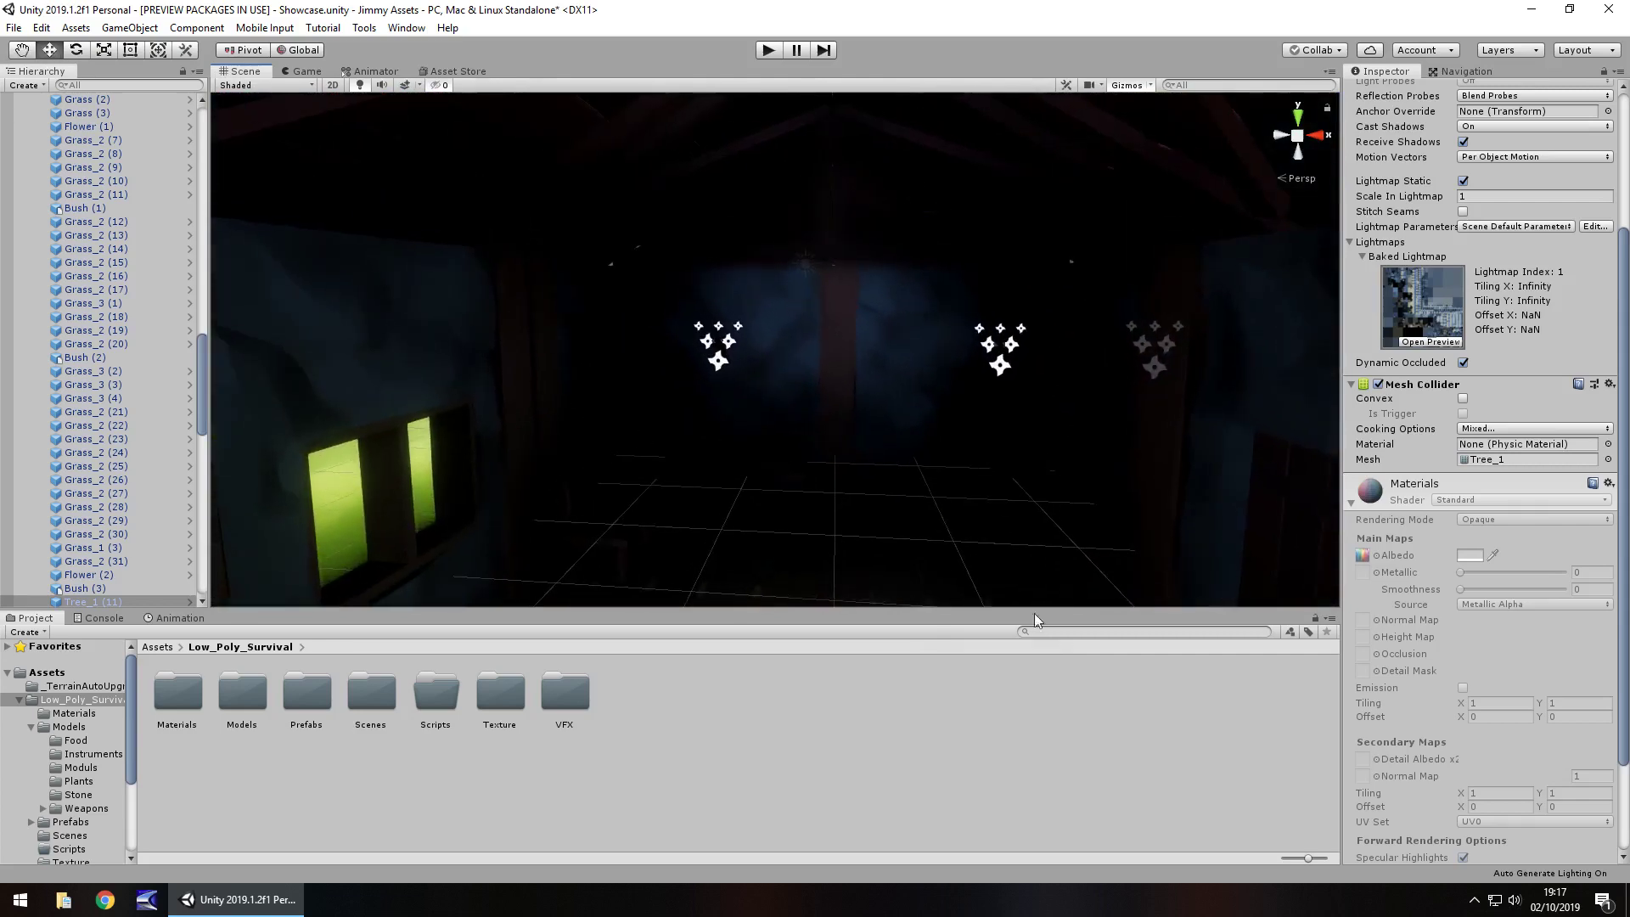
{"action": "left_click", "coordinate": [768, 50]}
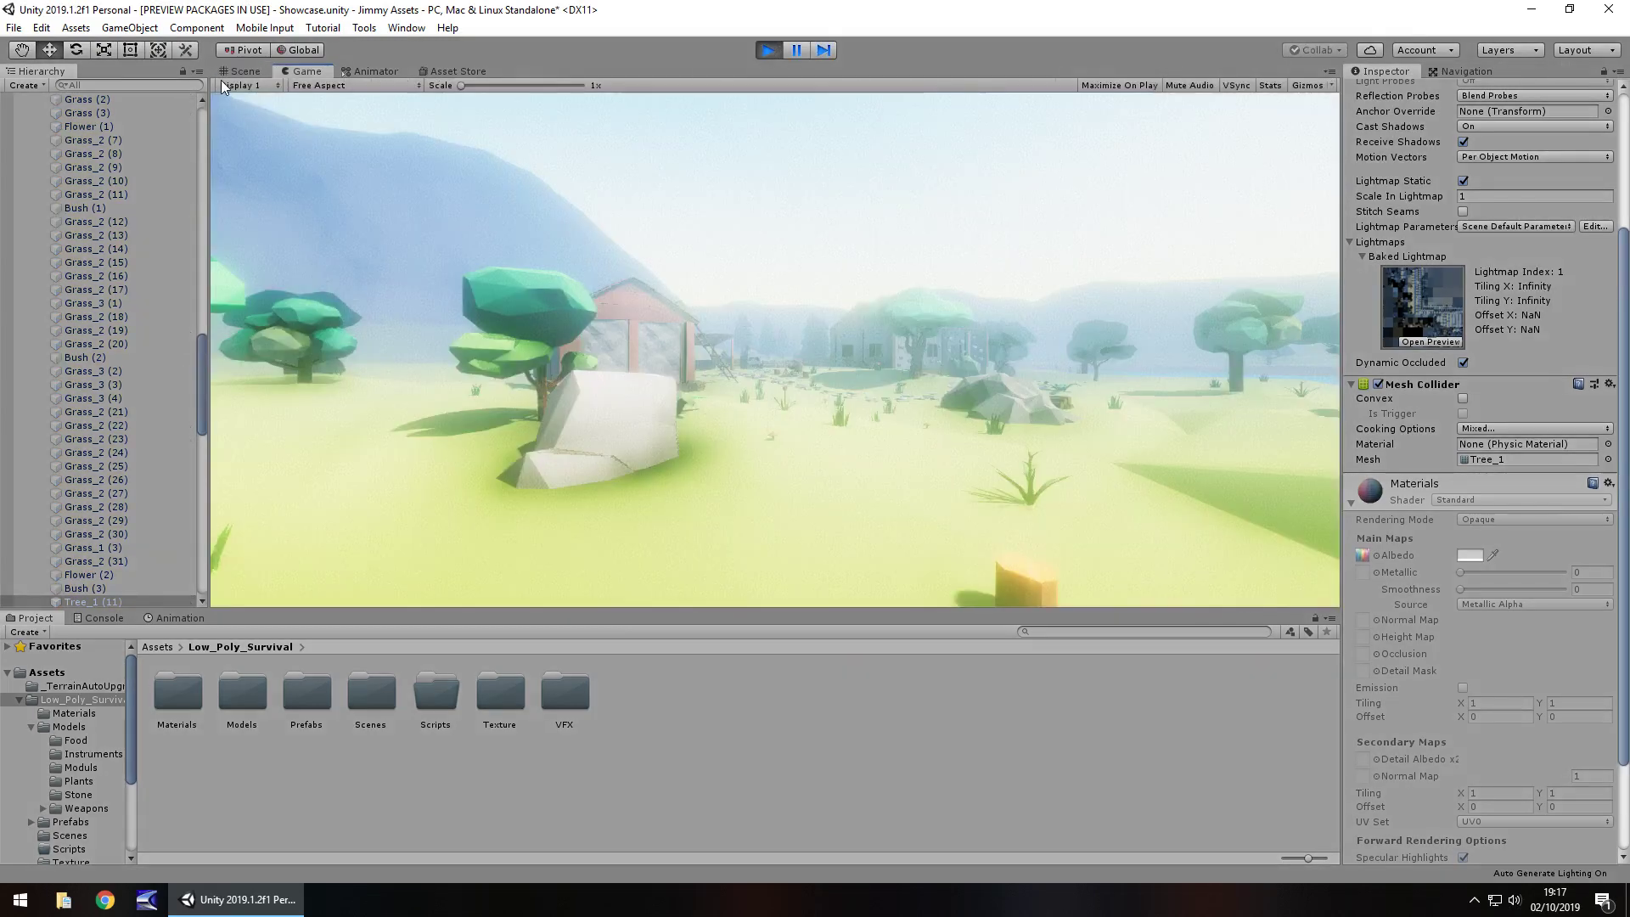
{"action": "left_click", "coordinate": [243, 72]}
{"action": "right_click_drag", "start_coordinate": [634, 298], "coordinate": [674, 363]}
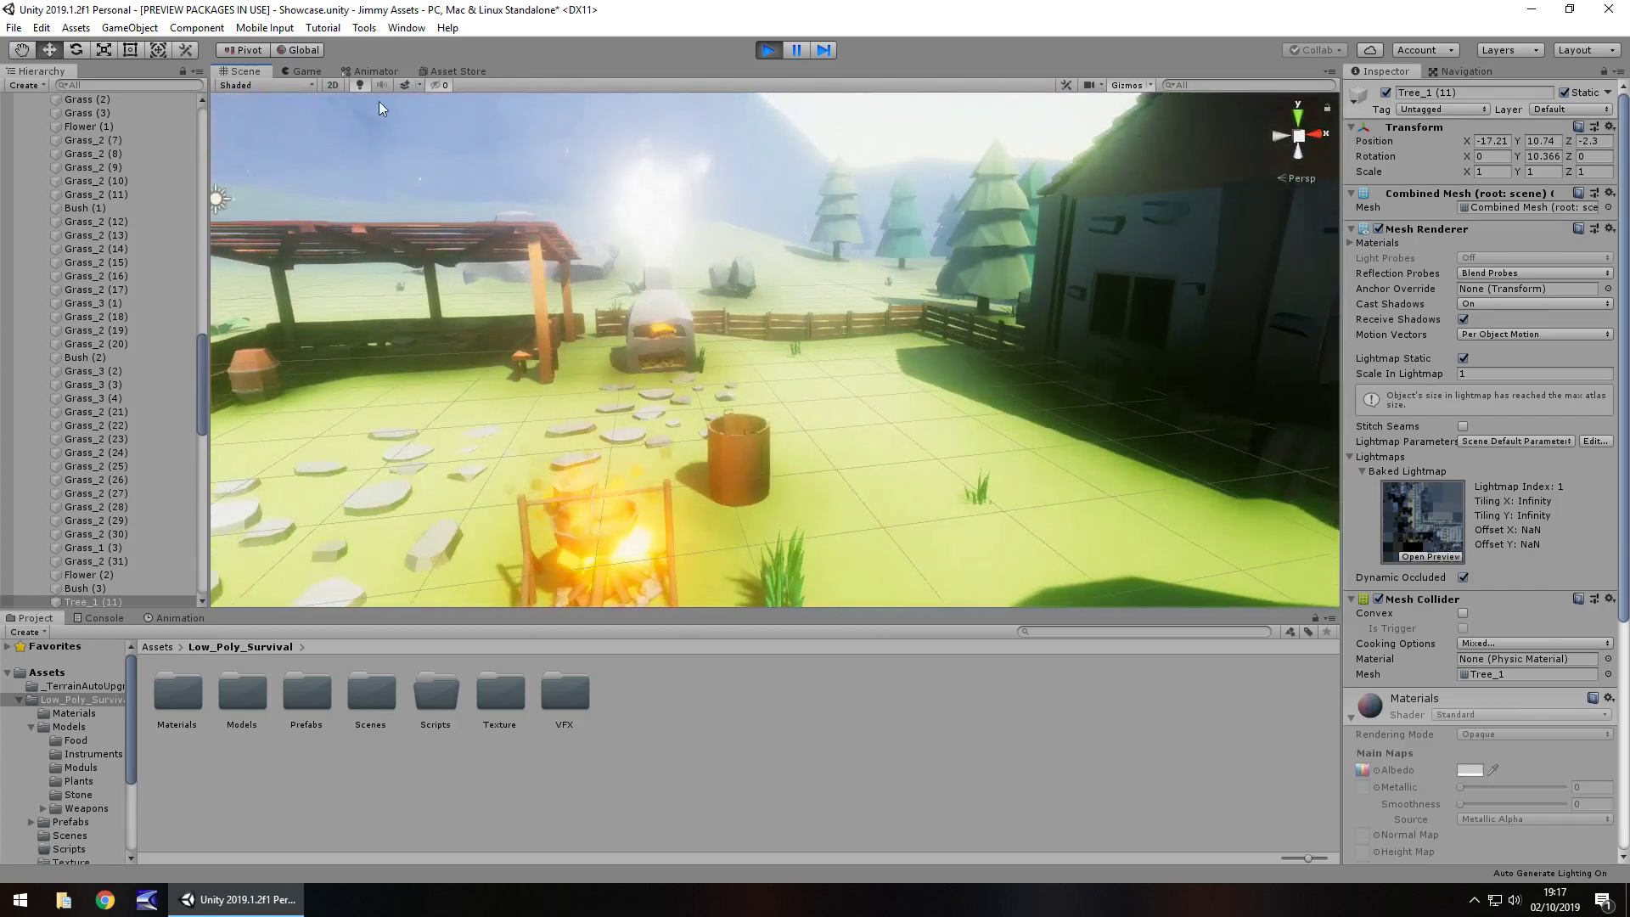
{"action": "left_click", "coordinate": [307, 71]}
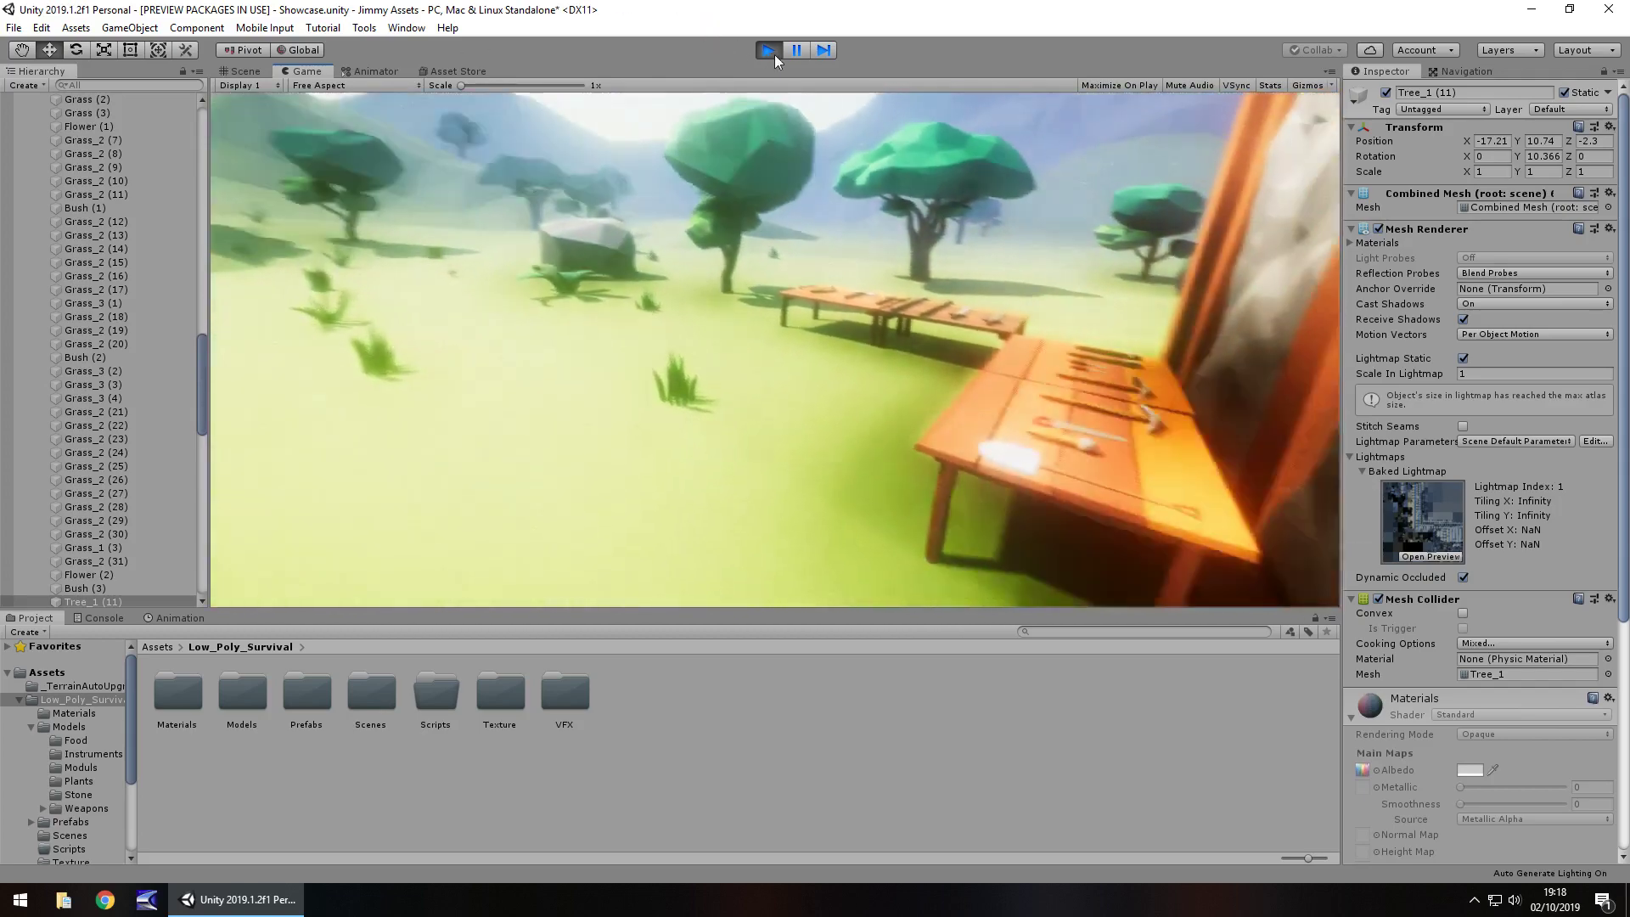
Stop Play mode, frame Tree_1 (11), and fly the camera past it toward the house
{"action": "left_click", "coordinate": [768, 50]}
{"action": "key", "text": "f"}
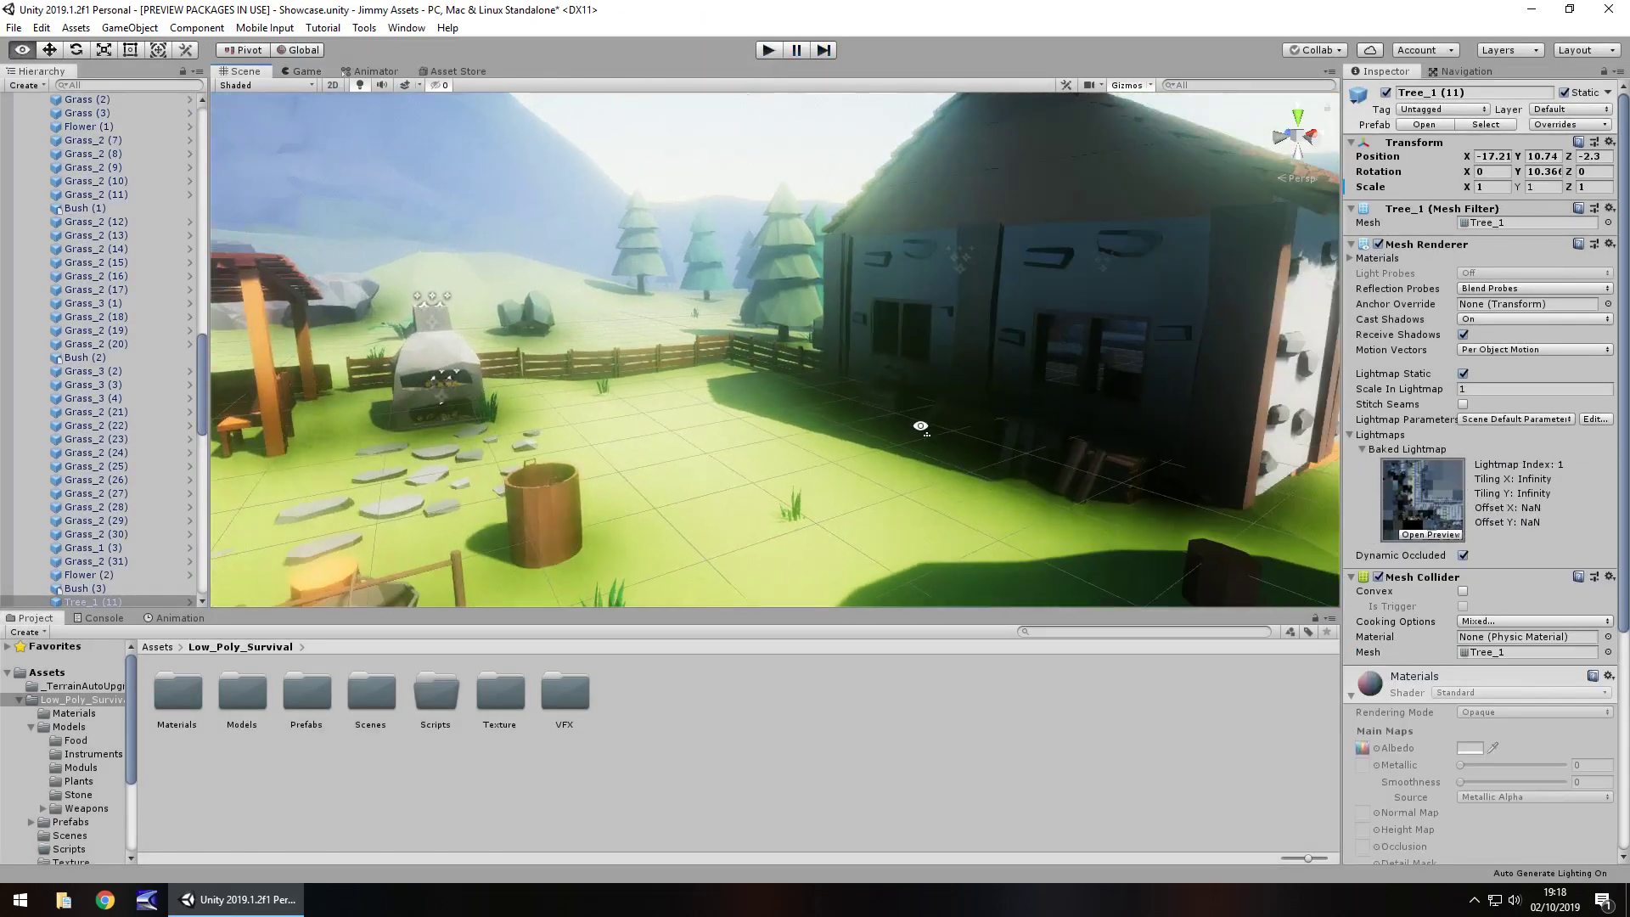
{"action": "mouse_move", "coordinate": [759, 389]}
{"action": "right_mouse_down"}
{"action": "mouse_move", "coordinate": [971, 425]}
{"action": "mouse_move", "coordinate": [1058, 415]}
{"action": "mouse_move", "coordinate": [542, 388]}
{"action": "mouse_move", "coordinate": [754, 409]}
{"action": "right_mouse_up"}
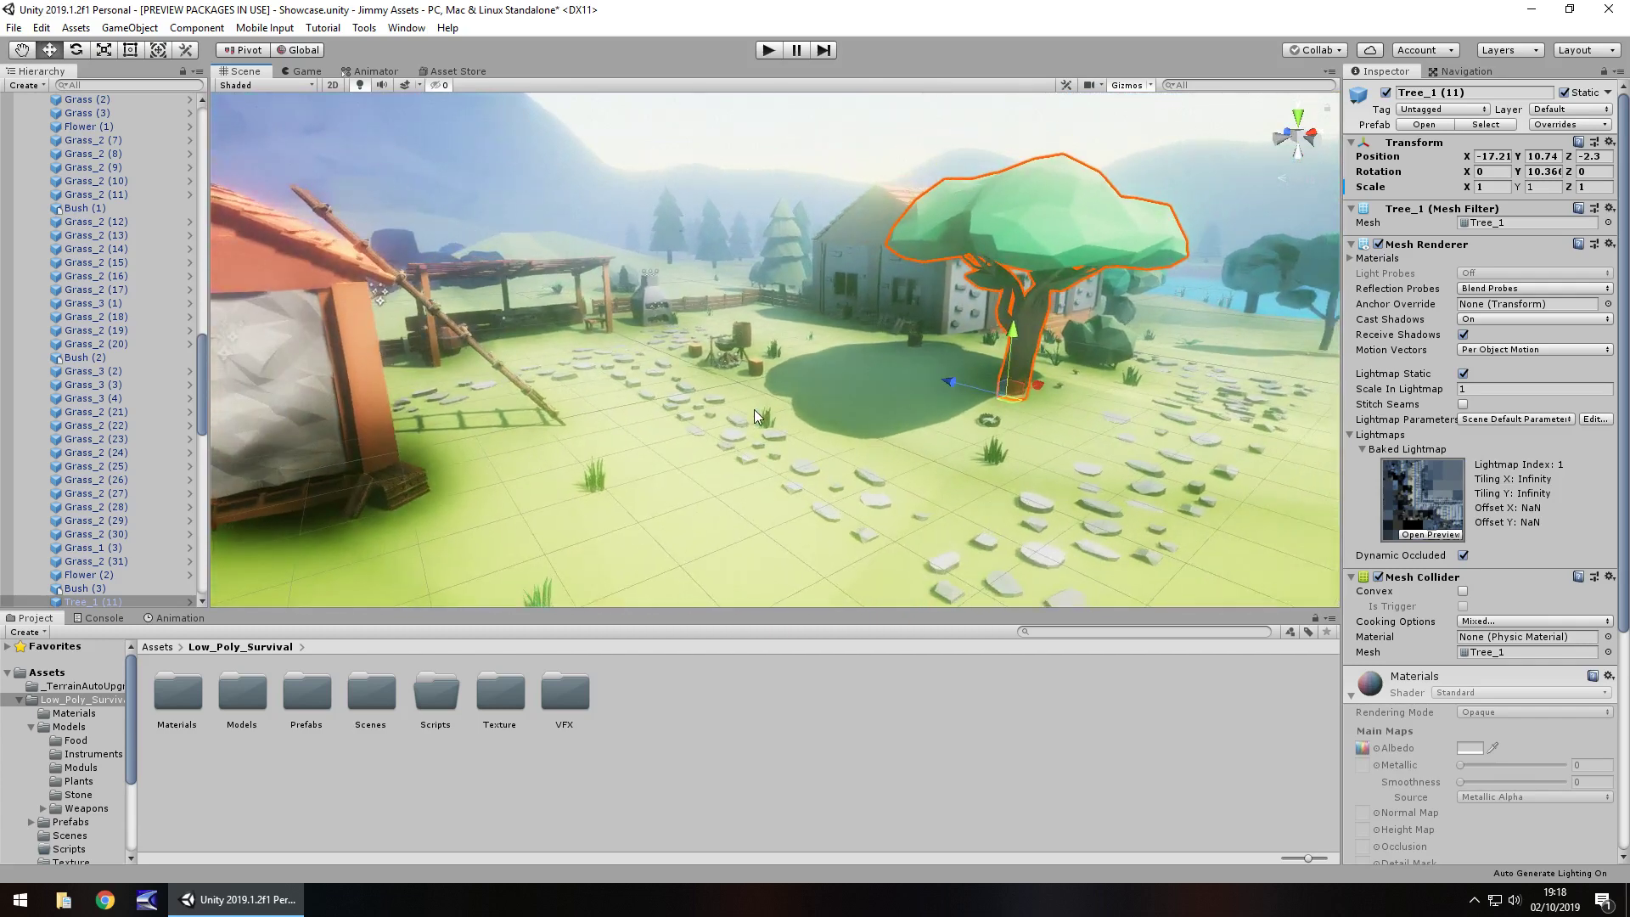